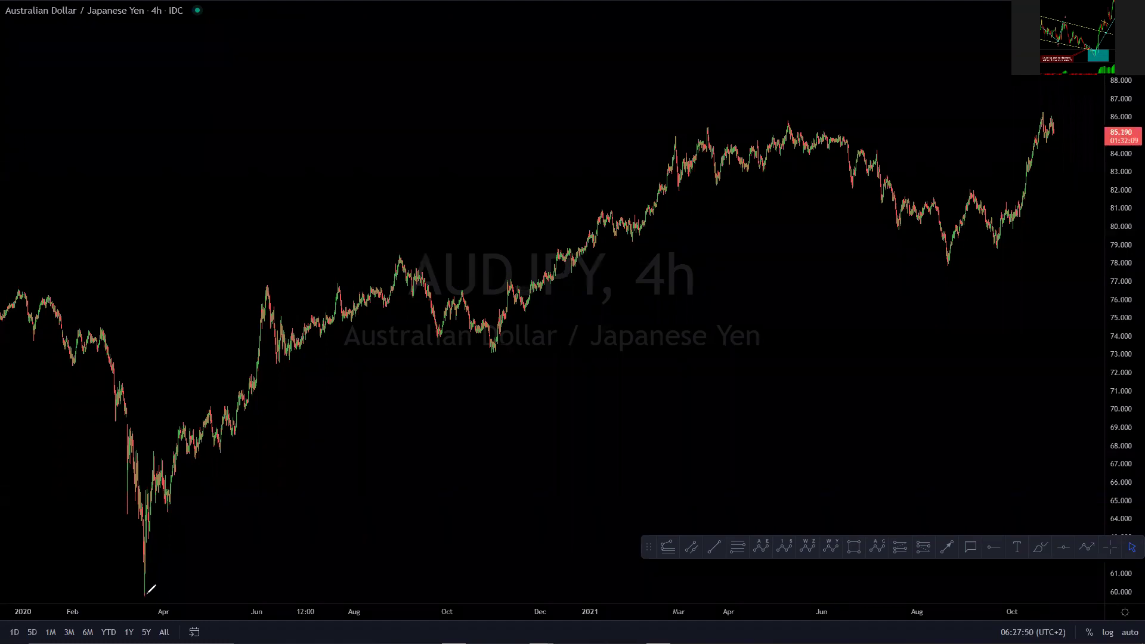
# Sketch a rise from the March low to the June peak plus further legs, then clear them.
pyautogui.moveTo(146, 591)
pyautogui.mouseDown()
pyautogui.moveTo(261, 282)
pyautogui.moveTo(494, 351)
pyautogui.moveTo(652, 214)
pyautogui.moveTo(714, 125)
pyautogui.moveTo(775, 131)
pyautogui.moveTo(884, 182)
pyautogui.moveTo(948, 264)
pyautogui.mouseUp()
pyautogui.moveTo(711, 123); pyautogui.dragTo(845, 113)
pyautogui.moveTo(730, 196)
pyautogui.mouseDown()
pyautogui.moveTo(715, 191)
pyautogui.moveTo(965, 281)
pyautogui.mouseUp()
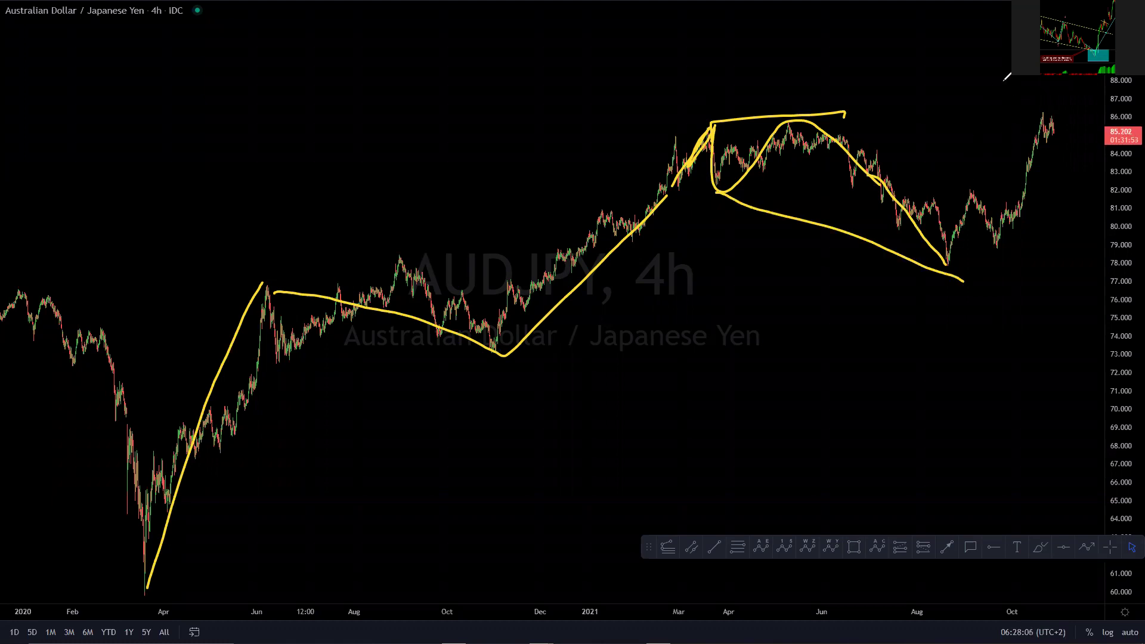
pyautogui.hotkey('ctrl', 'shift', 'c')
# Sketch quick paths from the March 2020 low up to the May high, clearing each attempt.
pyautogui.moveTo(140, 599)
pyautogui.mouseDown()
pyautogui.moveTo(396, 248)
pyautogui.moveTo(623, 261)
pyautogui.moveTo(787, 119)
pyautogui.moveTo(938, 267)
pyautogui.mouseUp()
pyautogui.moveTo(806, 104)
pyautogui.mouseDown()
pyautogui.moveTo(957, 240)
pyautogui.moveTo(1065, 76)
pyautogui.mouseUp()
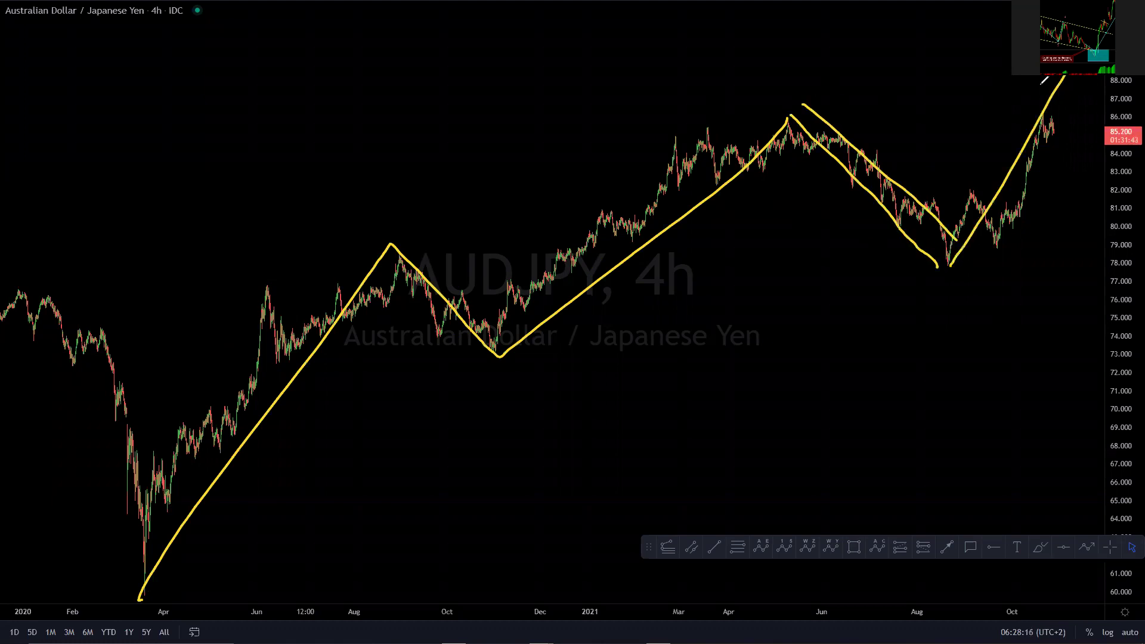
pyautogui.press('Escape')
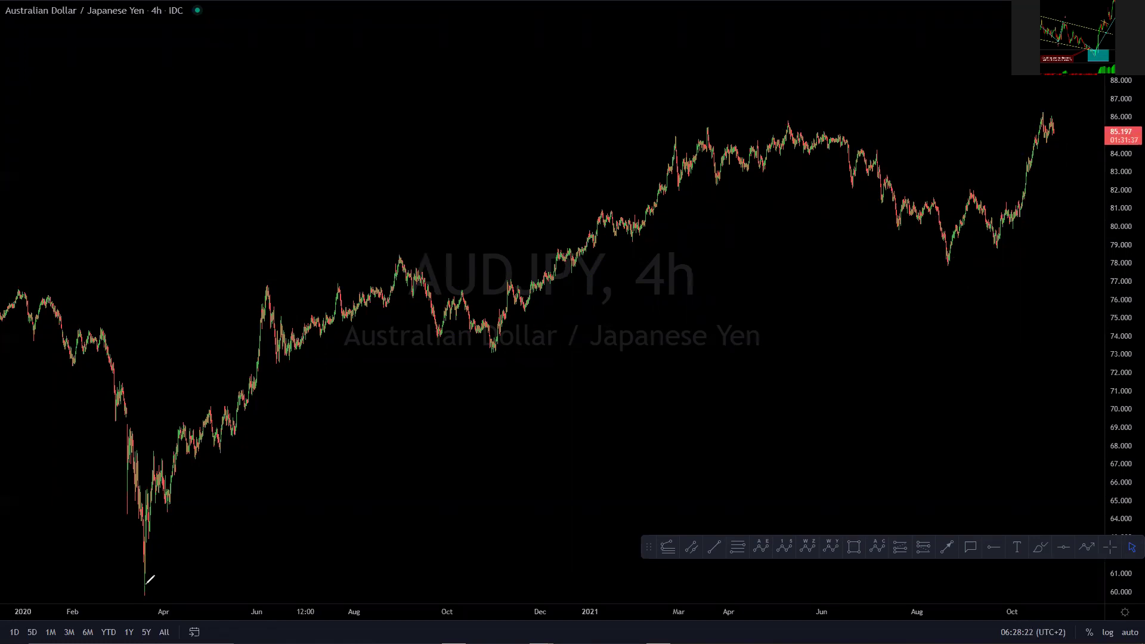
pyautogui.moveTo(148, 587)
pyautogui.mouseDown()
pyautogui.moveTo(281, 404)
pyautogui.moveTo(561, 300)
pyautogui.moveTo(727, 127)
pyautogui.mouseUp()
pyautogui.moveTo(682, 92); pyautogui.dragTo(761, 81)
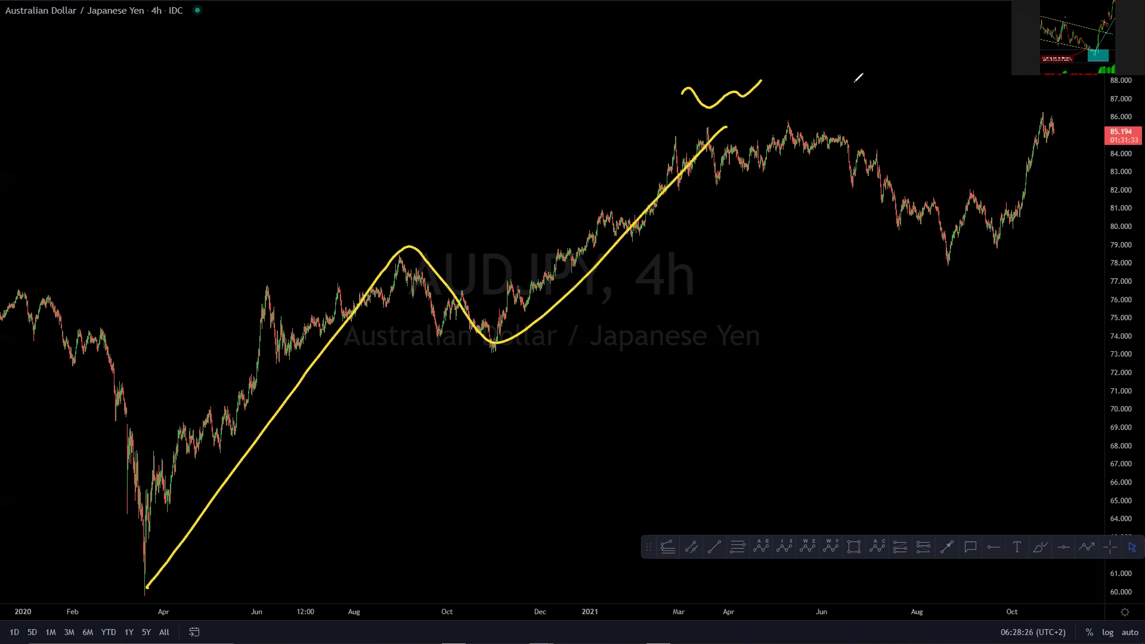
pyautogui.press('e')
# Sketch a zigzag from the March low to the May high and a falling channel toward August.
pyautogui.moveTo(131, 597)
pyautogui.mouseDown()
pyautogui.moveTo(201, 440)
pyautogui.moveTo(312, 295)
pyautogui.mouseUp()
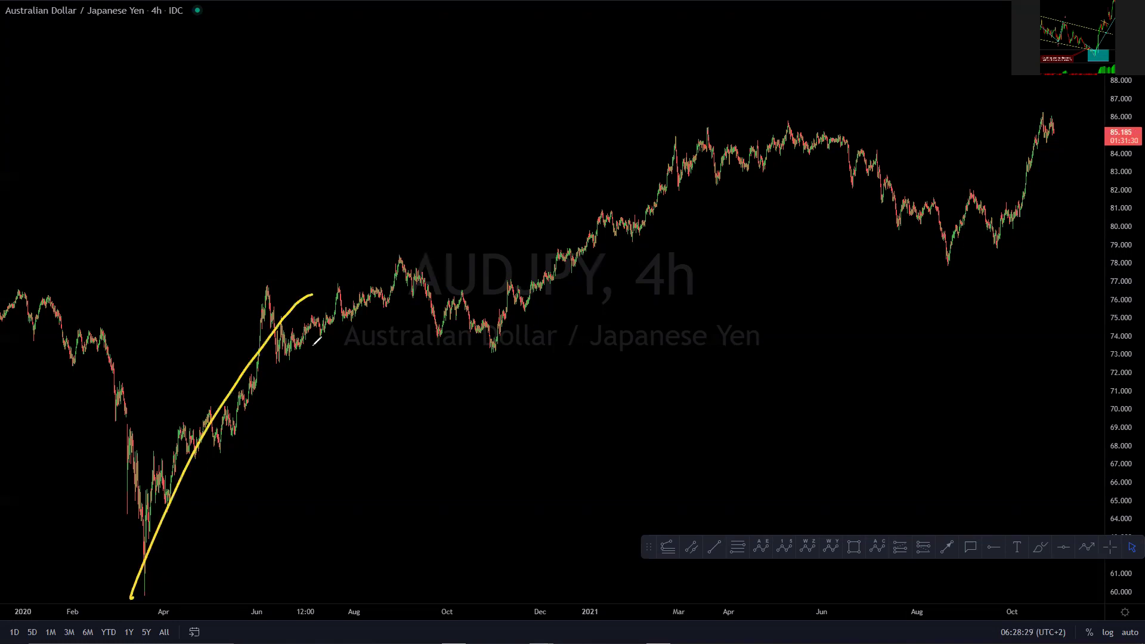
pyautogui.hotkey('ctrl', 'z')
pyautogui.moveTo(141, 601)
pyautogui.mouseDown()
pyautogui.moveTo(395, 263)
pyautogui.moveTo(597, 270)
pyautogui.moveTo(788, 120)
pyautogui.mouseUp()
pyautogui.moveTo(749, 80); pyautogui.dragTo(817, 87)
pyautogui.moveTo(775, 138); pyautogui.dragTo(960, 279)
pyautogui.moveTo(798, 106); pyautogui.dragTo(955, 221)
pyautogui.moveTo(954, 298)
pyautogui.mouseDown()
pyautogui.moveTo(933, 318)
pyautogui.moveTo(966, 331)
pyautogui.mouseUp()
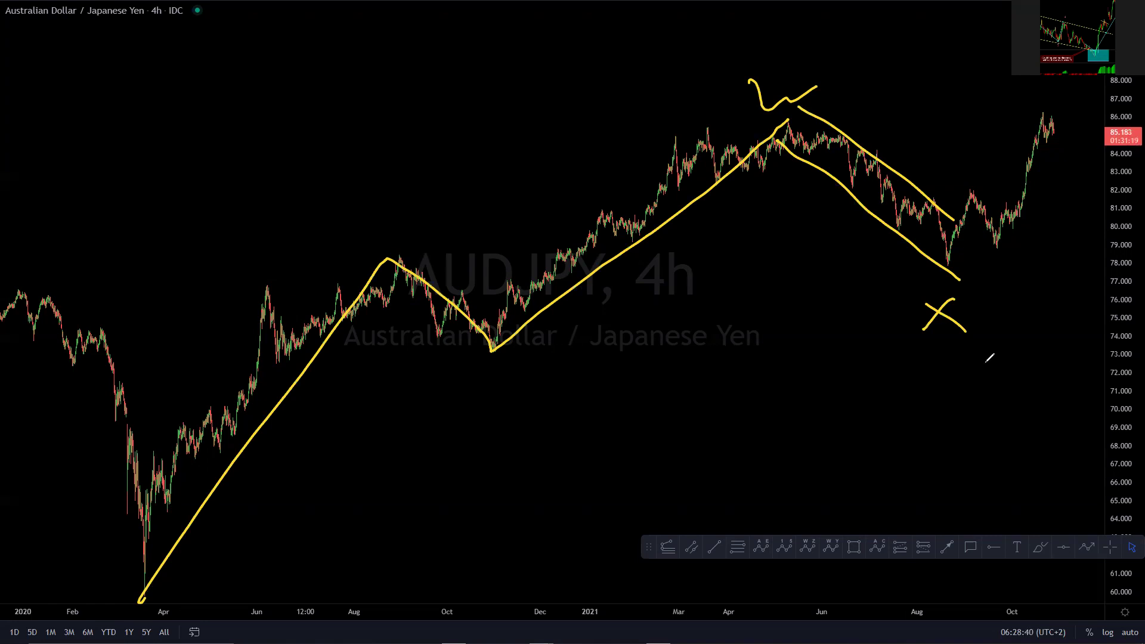
# Sketch legs inside the channel, a flat line across the peaks and a projected rise, then clear.
pyautogui.moveTo(792, 120)
pyautogui.mouseDown()
pyautogui.moveTo(942, 256)
pyautogui.moveTo(1048, 115)
pyautogui.moveTo(1096, 262)
pyautogui.mouseUp()
pyautogui.moveTo(946, 274); pyautogui.dragTo(1111, 295)
pyautogui.moveTo(808, 116); pyautogui.dragTo(1067, 118)
pyautogui.moveTo(979, 311); pyautogui.dragTo(1084, 325)
pyautogui.moveTo(1078, 308)
pyautogui.mouseDown()
pyautogui.moveTo(1105, 332)
pyautogui.moveTo(1040, 363)
pyautogui.mouseUp()
pyautogui.moveTo(1092, 289); pyautogui.dragTo(1125, 89)
pyautogui.moveTo(1115, 77)
pyautogui.mouseDown()
pyautogui.moveTo(1097, 138)
pyautogui.moveTo(1136, 122)
pyautogui.mouseUp()
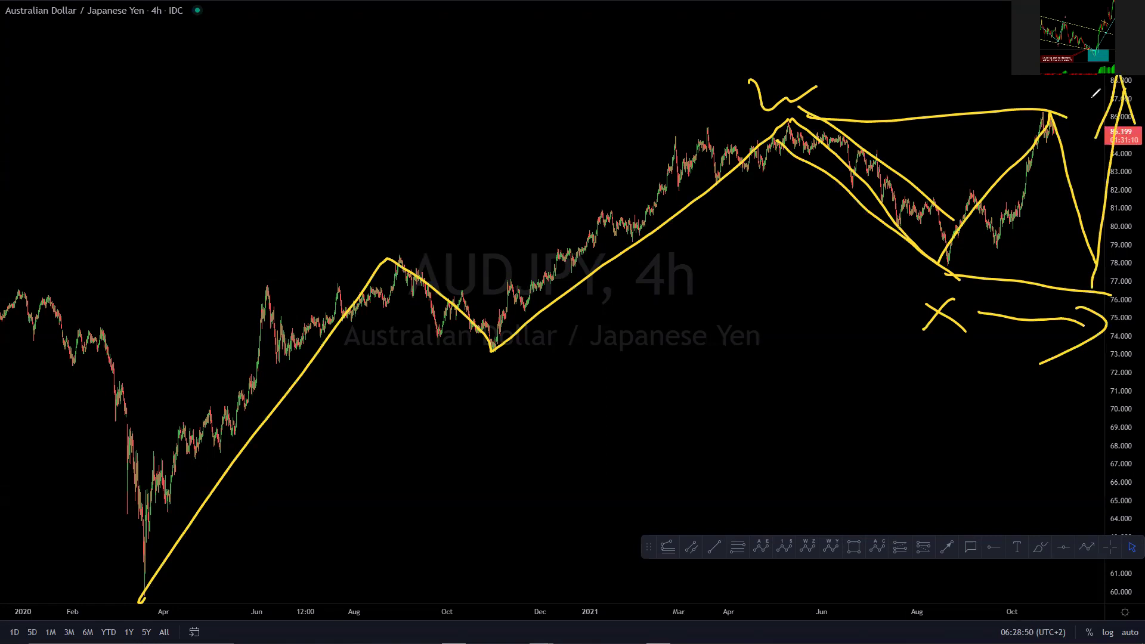
pyautogui.press('e')
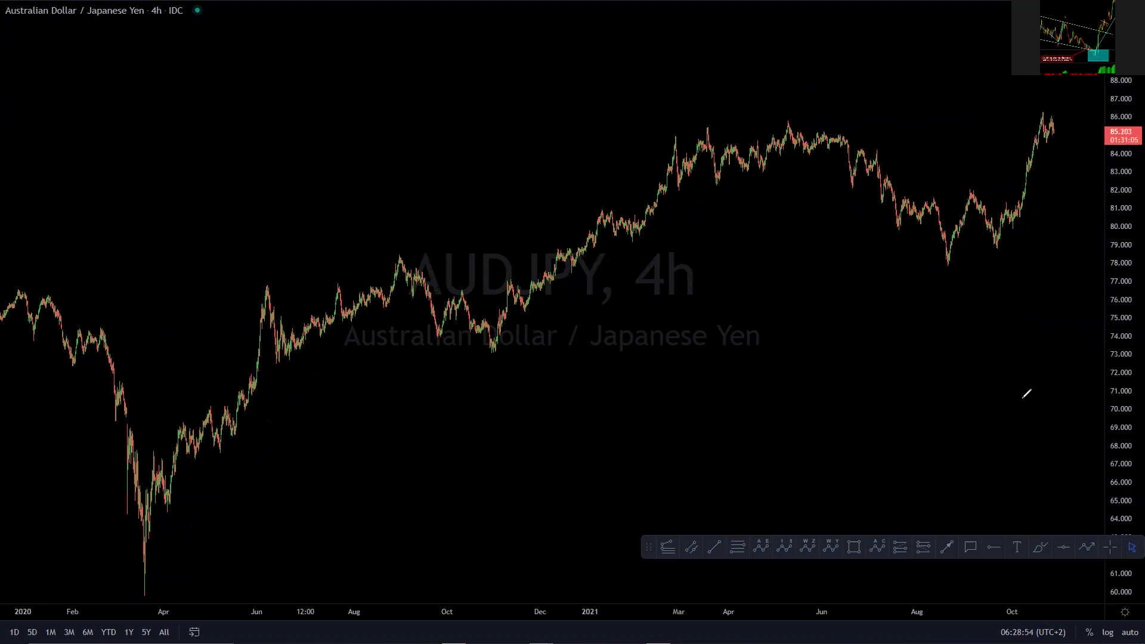
# Sketch a rise from the March low to the August peak, then clear all sketches.
pyautogui.moveTo(145, 572)
pyautogui.mouseDown()
pyautogui.moveTo(232, 388)
pyautogui.moveTo(337, 241)
pyautogui.mouseUp()
pyautogui.press('e')
pyautogui.moveTo(147, 593)
pyautogui.mouseDown()
pyautogui.moveTo(386, 258)
pyautogui.moveTo(486, 359)
pyautogui.moveTo(1014, 73)
pyautogui.mouseUp()
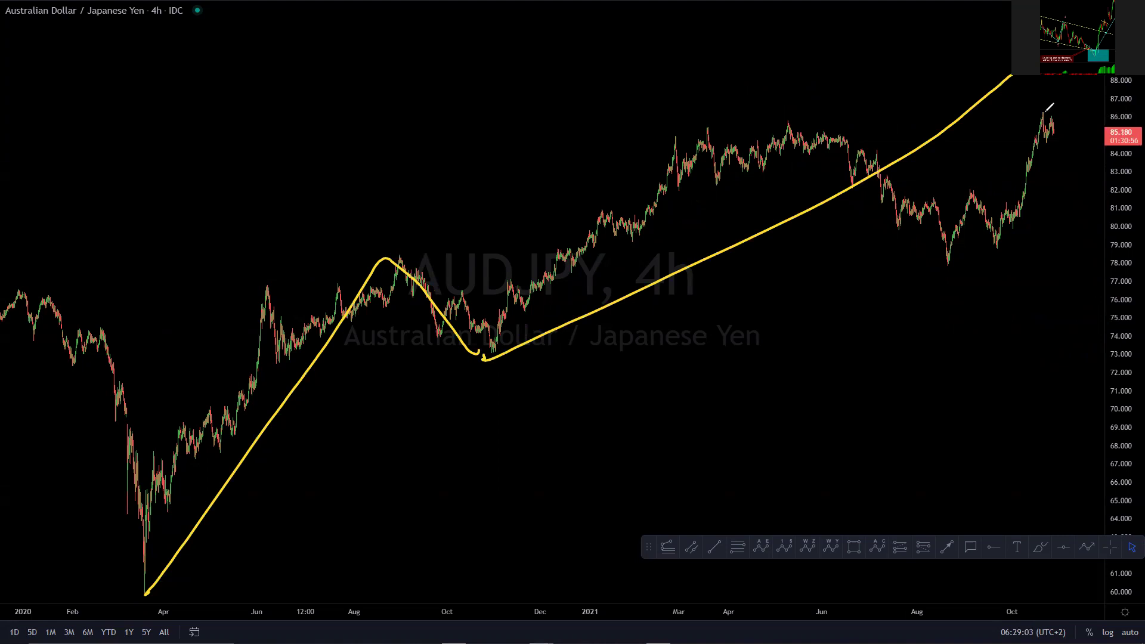
pyautogui.press('e')
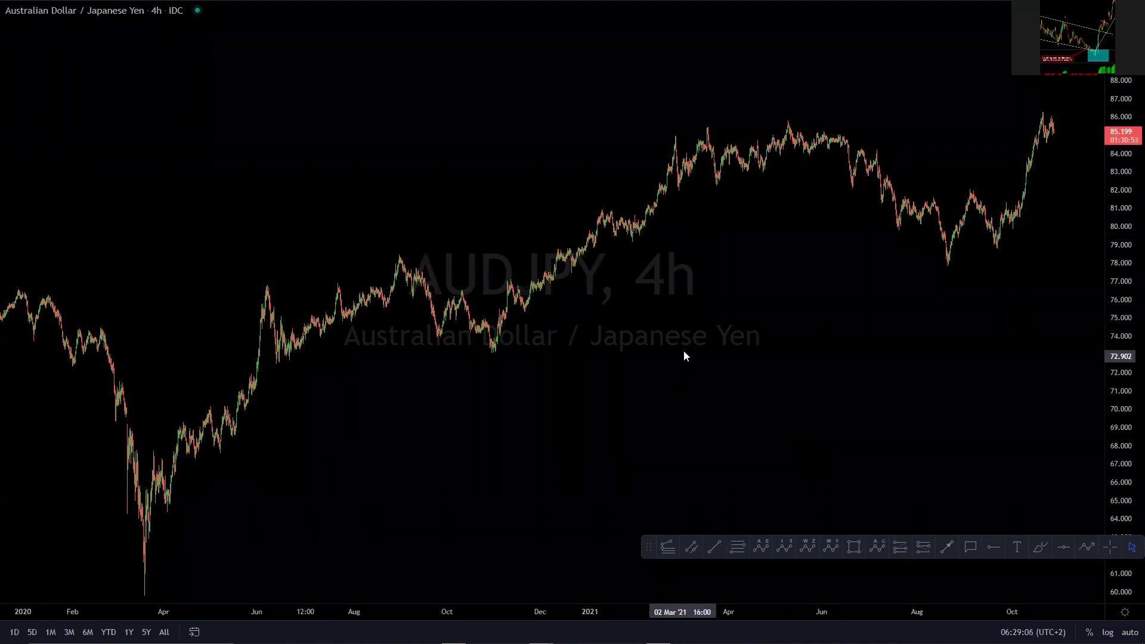
# Switch AUDJPY to the 1h interval, unhide all drawings and return to full screen.
pyautogui.write('1h')
pyautogui.press('Return')
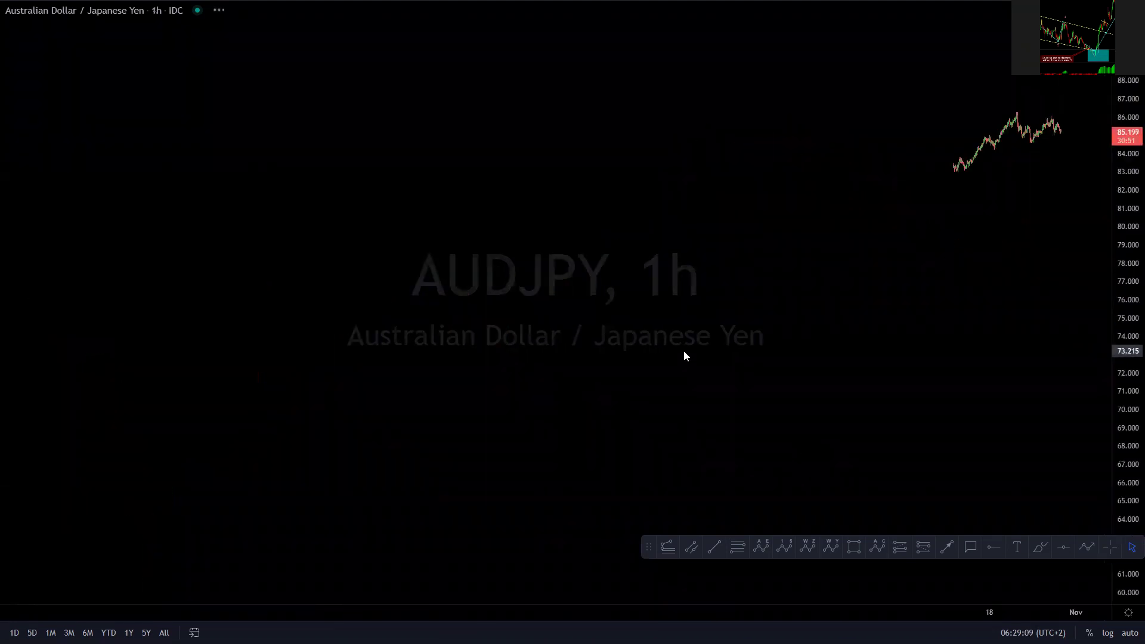
pyautogui.scroll(-3, 989, 352)
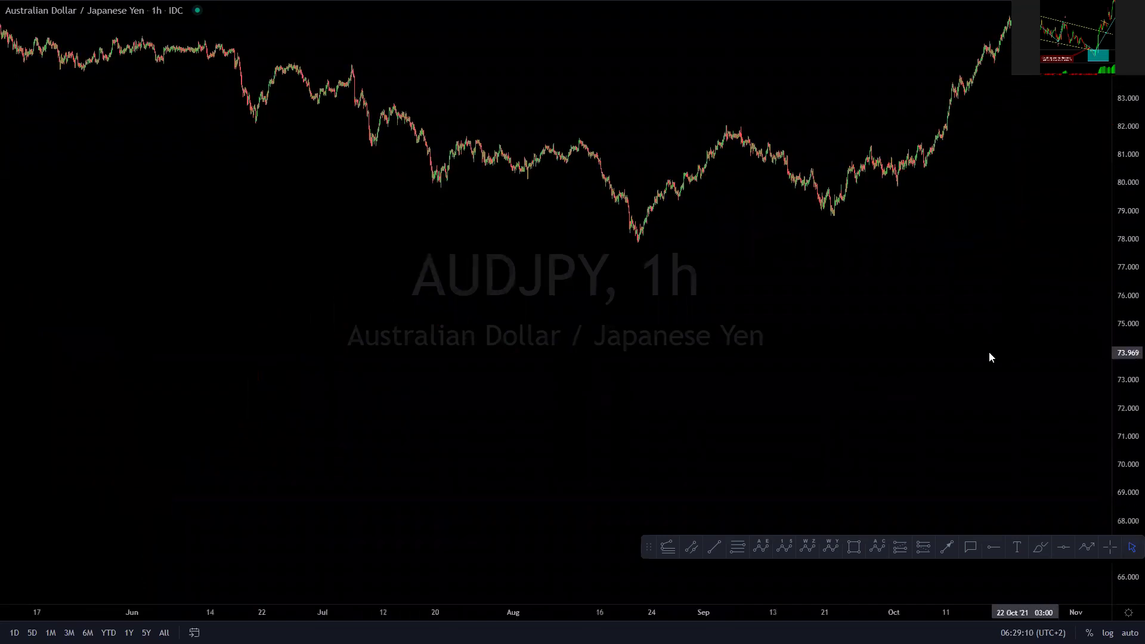
pyautogui.press('Escape')
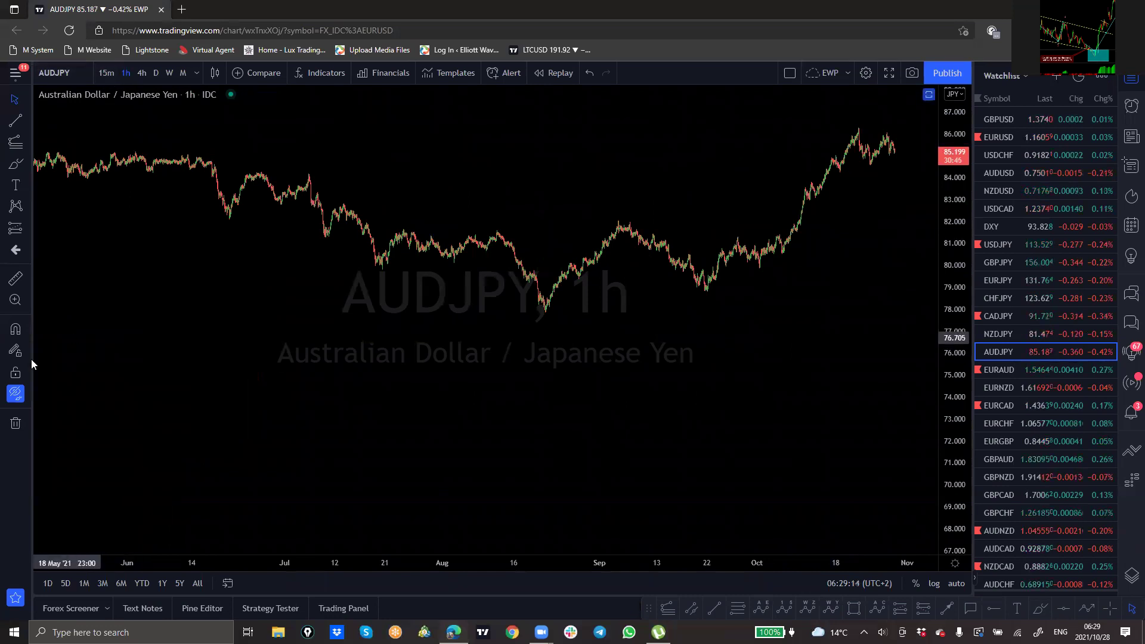
pyautogui.click(15, 394)
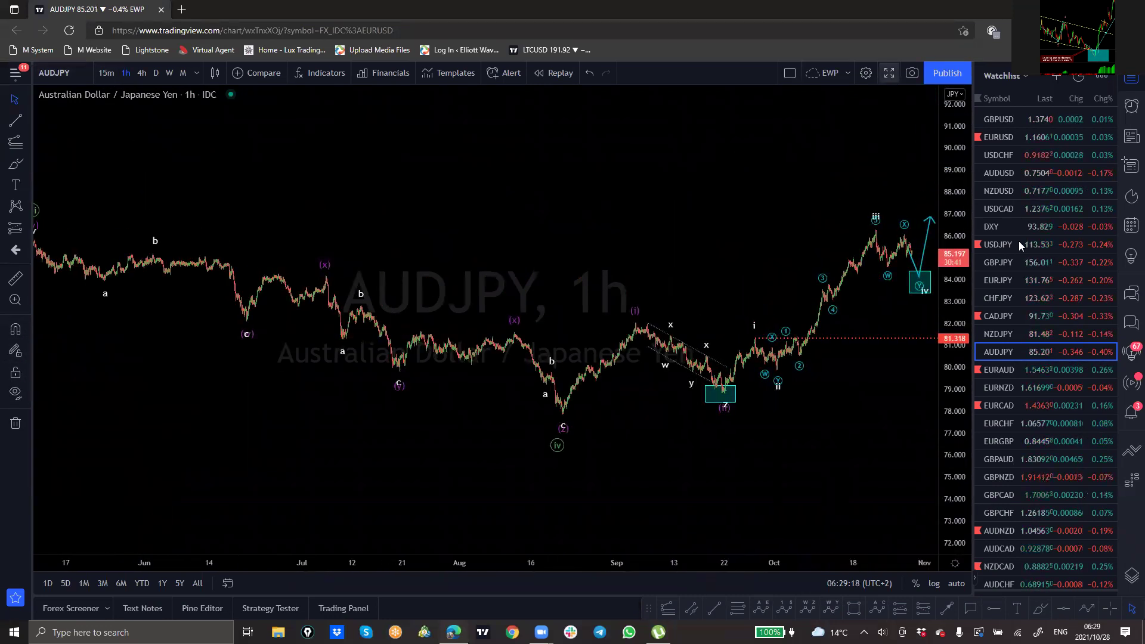
pyautogui.click(889, 73)
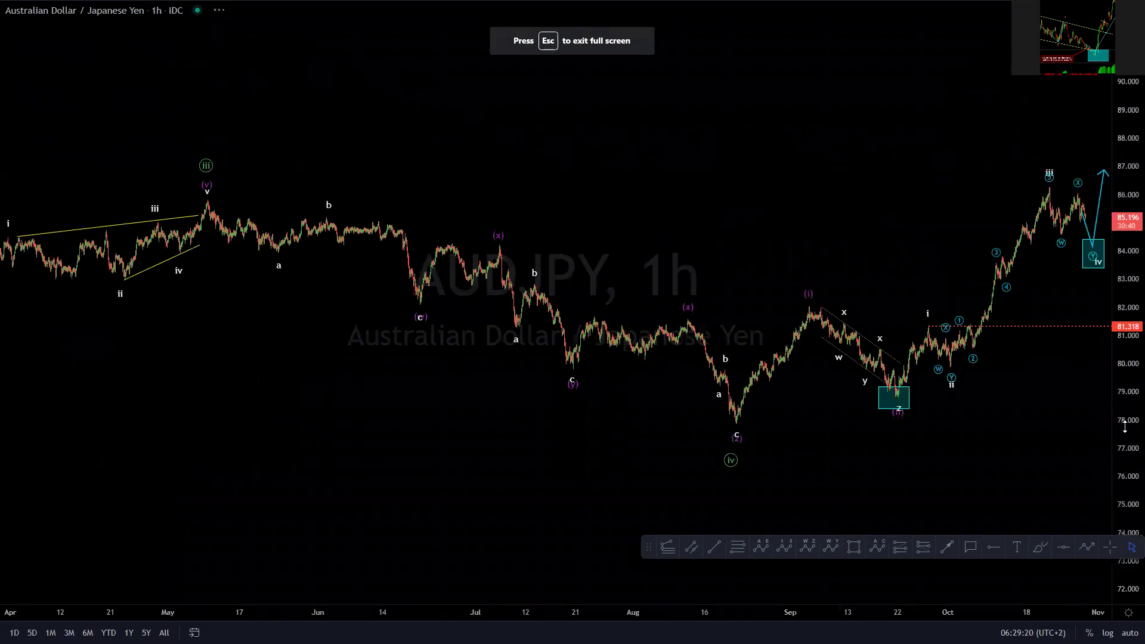
# Raise the impulse count's iv point to about 83.949 and sketch the decline after (v).
pyautogui.click(1093, 262)
pyautogui.moveTo(1097, 260); pyautogui.dragTo(1098, 254)
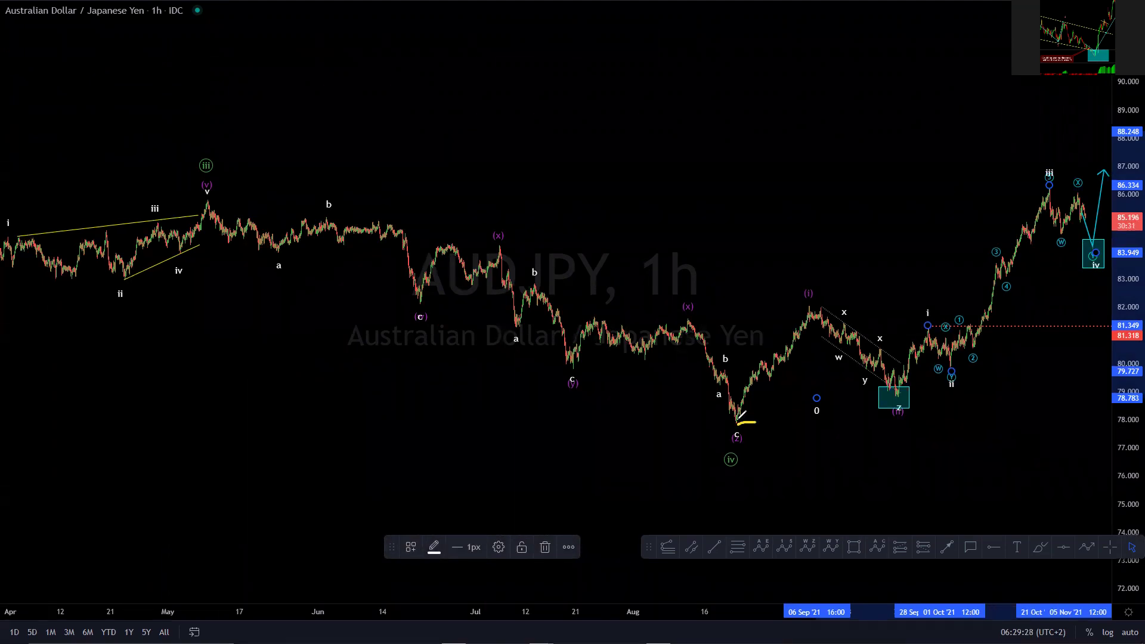
pyautogui.moveTo(207, 193); pyautogui.dragTo(220, 191)
pyautogui.moveTo(257, 237)
pyautogui.mouseDown()
pyautogui.moveTo(247, 204)
pyautogui.moveTo(415, 316)
pyautogui.moveTo(552, 374)
pyautogui.moveTo(646, 339)
pyautogui.moveTo(774, 451)
pyautogui.mouseUp()
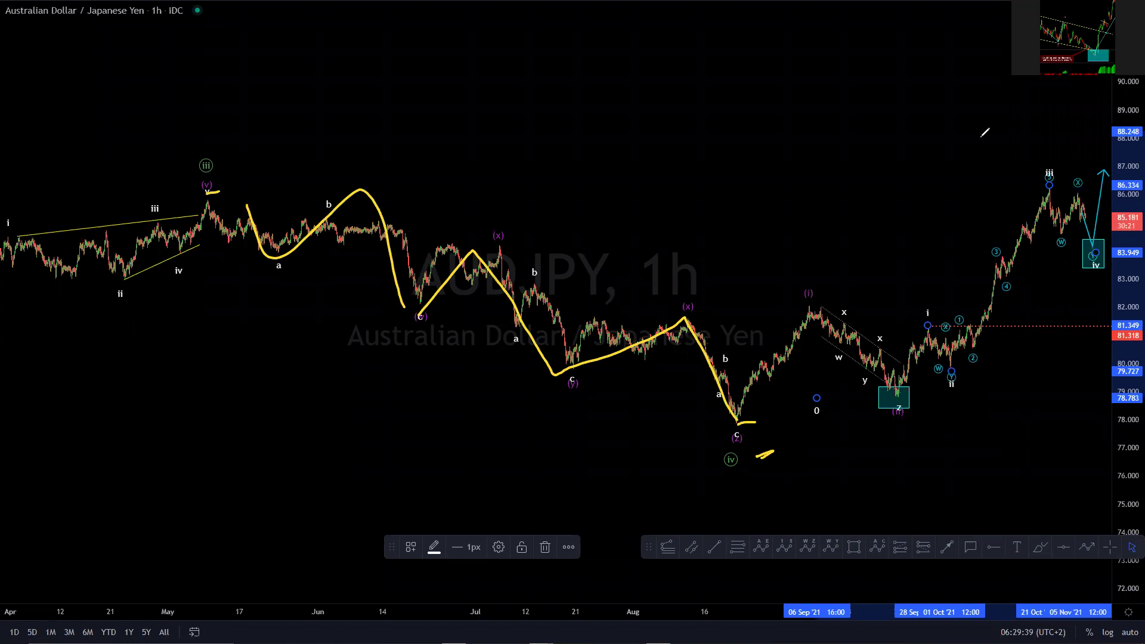
# Sketch the (iii)–(iv) correction, underline the (iv) low and a projected rise from it.
pyautogui.moveTo(204, 148)
pyautogui.mouseDown()
pyautogui.moveTo(190, 198)
pyautogui.moveTo(741, 456)
pyautogui.moveTo(453, 194)
pyautogui.moveTo(182, 188)
pyautogui.mouseUp()
pyautogui.moveTo(747, 458); pyautogui.dragTo(781, 455)
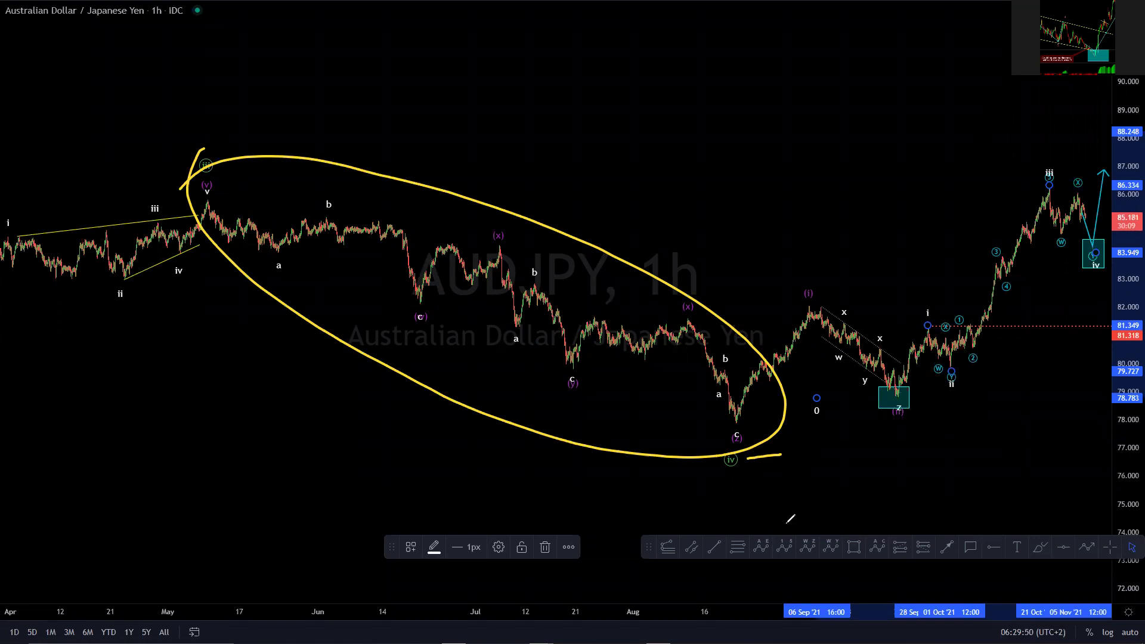
pyautogui.moveTo(734, 437); pyautogui.dragTo(965, 155)
pyautogui.moveTo(972, 124)
pyautogui.mouseDown()
pyautogui.moveTo(889, 196)
pyautogui.moveTo(981, 179)
pyautogui.mouseUp()
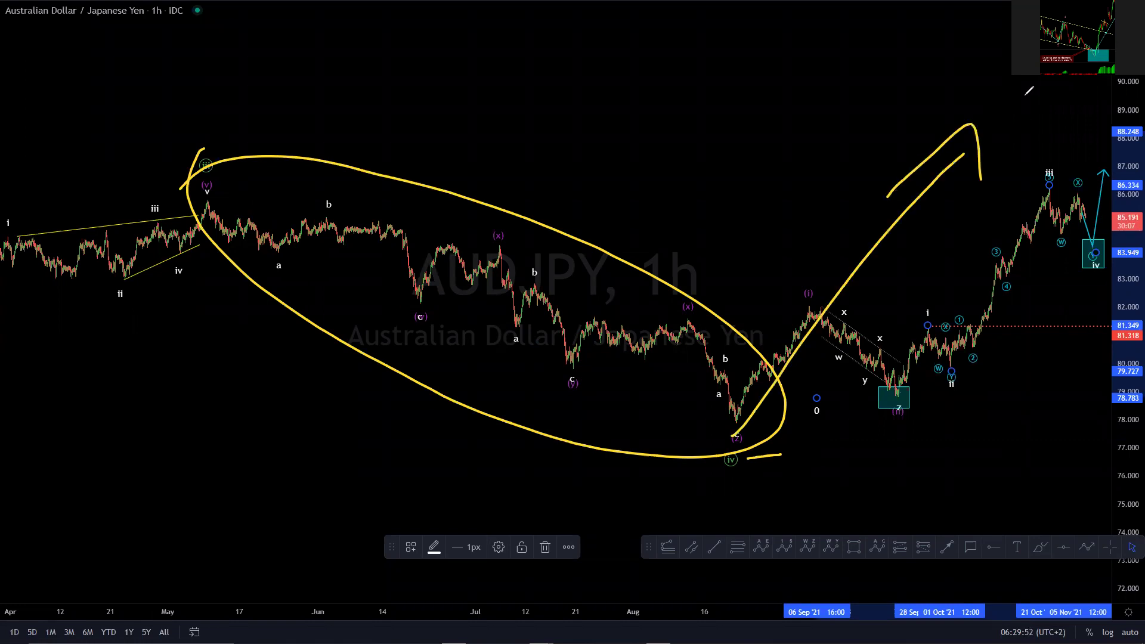
# Sketch a line from the v peak across the chart, then clear it and zoom in.
pyautogui.press('e')
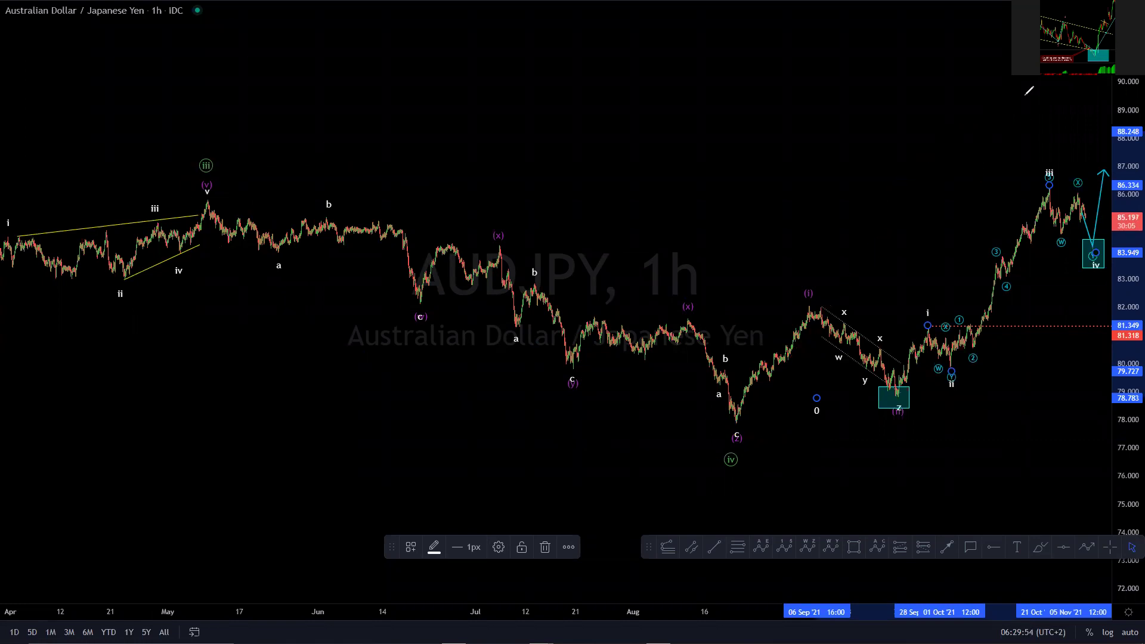
pyautogui.moveTo(210, 201)
pyautogui.mouseDown()
pyautogui.moveTo(574, 168)
pyautogui.moveTo(1068, 190)
pyautogui.moveTo(263, 207)
pyautogui.moveTo(1063, 183)
pyautogui.mouseUp()
pyautogui.press('e')
pyautogui.scroll(3, 1056, 524)
pyautogui.scroll(4, 1010, 463)
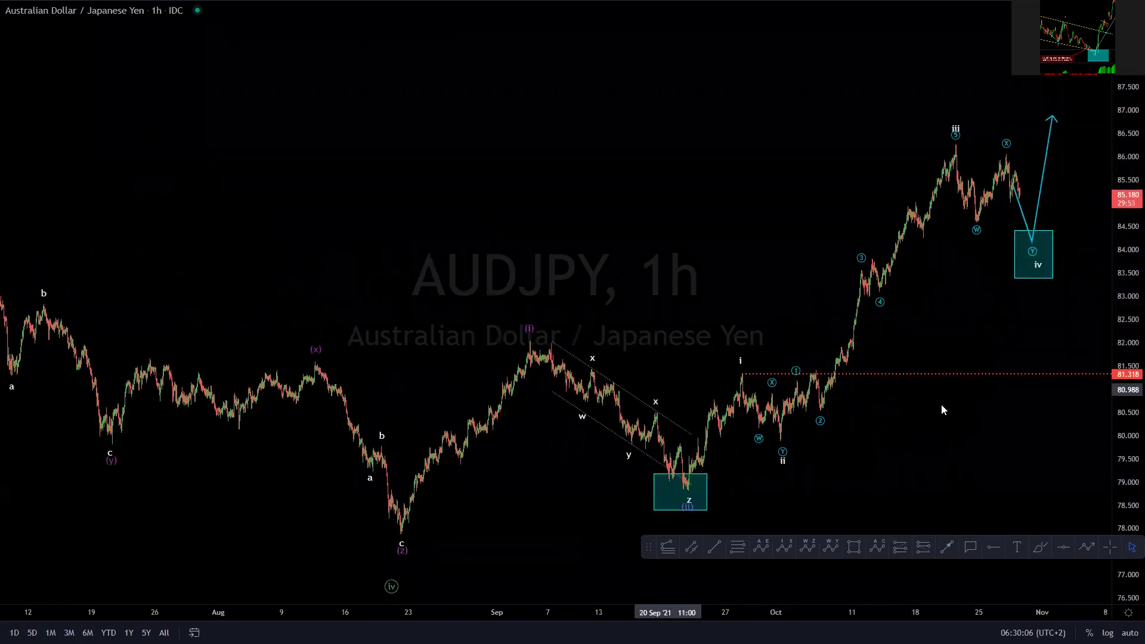
# Shift the (iv) label up and sketch the (iv)→(i)→z→iii path, then clear it.
pyautogui.click(392, 587)
pyautogui.moveTo(402, 572); pyautogui.dragTo(406, 550)
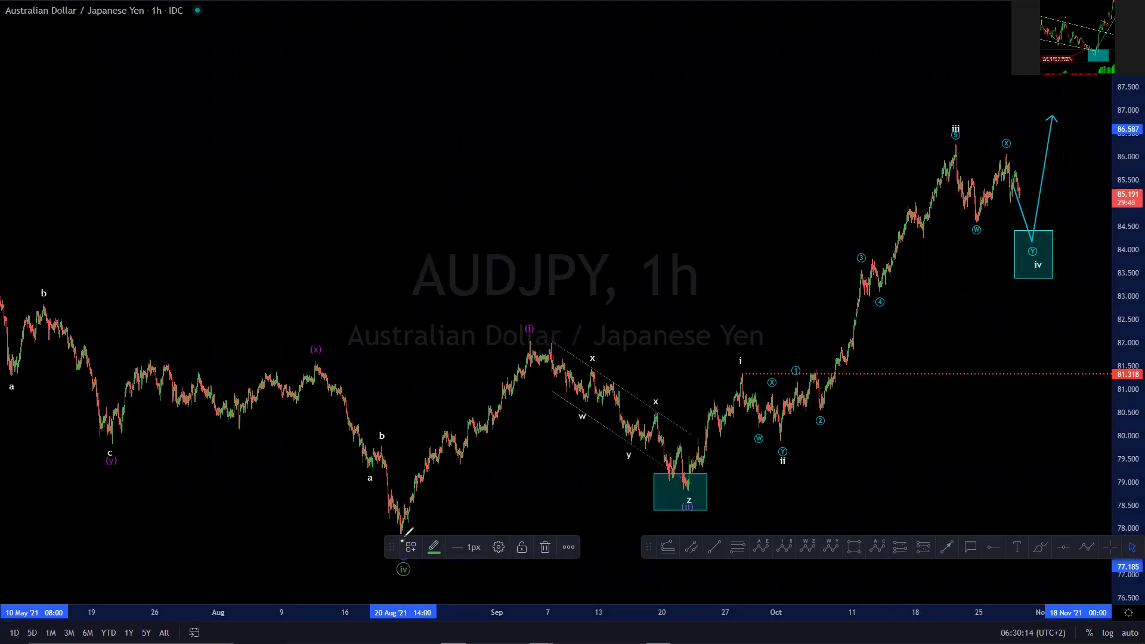
pyautogui.moveTo(402, 540); pyautogui.dragTo(537, 341)
pyautogui.moveTo(419, 572); pyautogui.dragTo(421, 568)
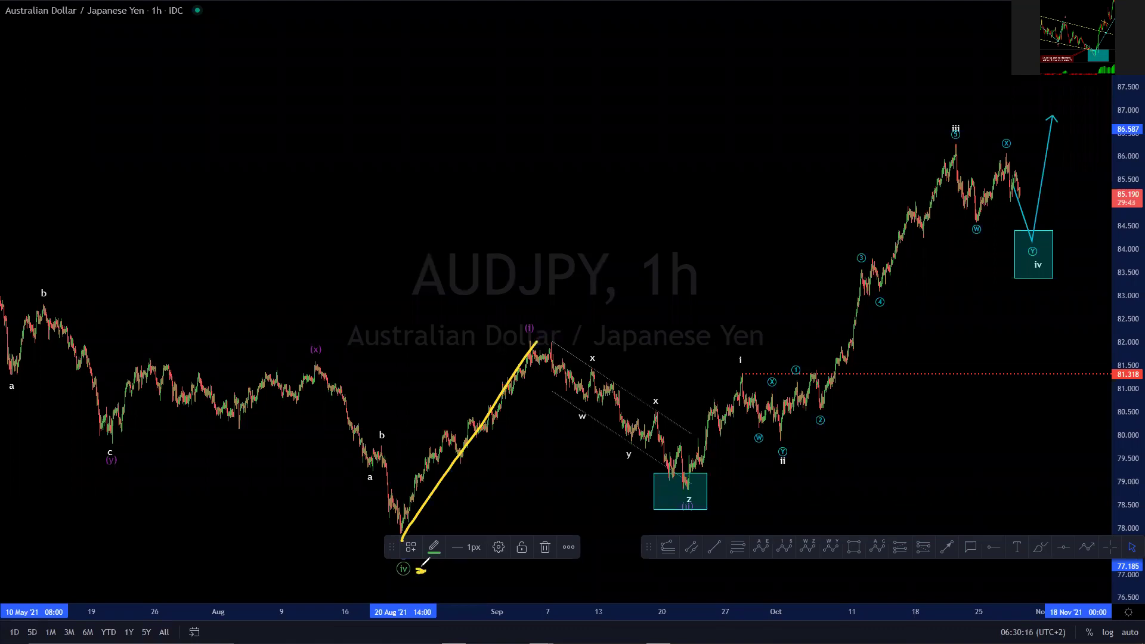
pyautogui.moveTo(537, 341)
pyautogui.mouseDown()
pyautogui.moveTo(691, 490)
pyautogui.moveTo(726, 504)
pyautogui.mouseUp()
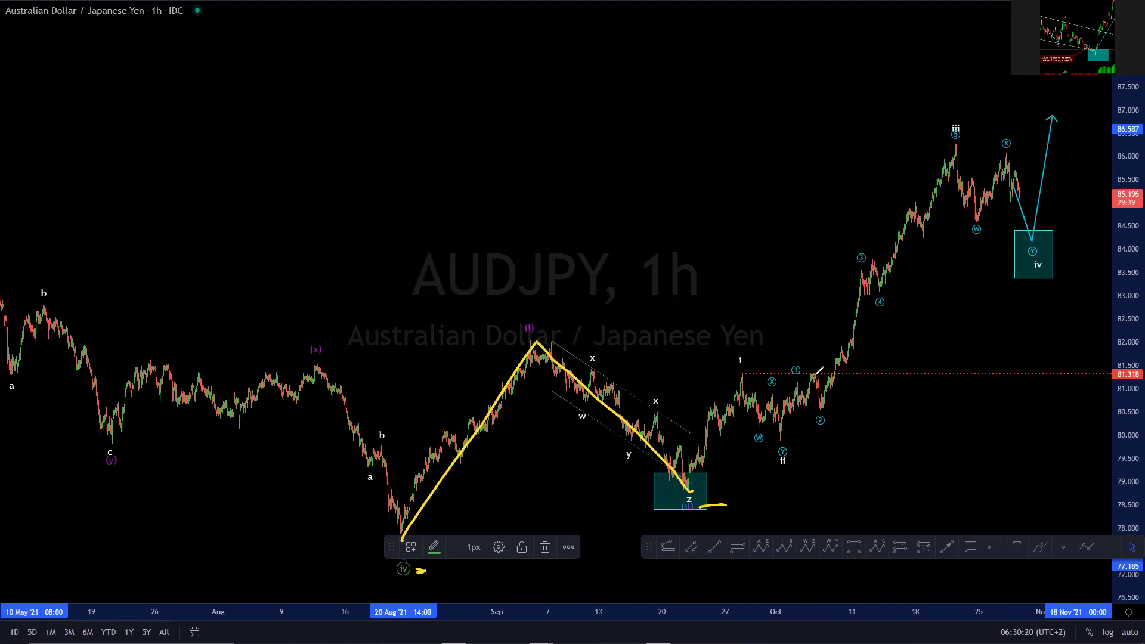
pyautogui.moveTo(701, 480); pyautogui.dragTo(1005, 83)
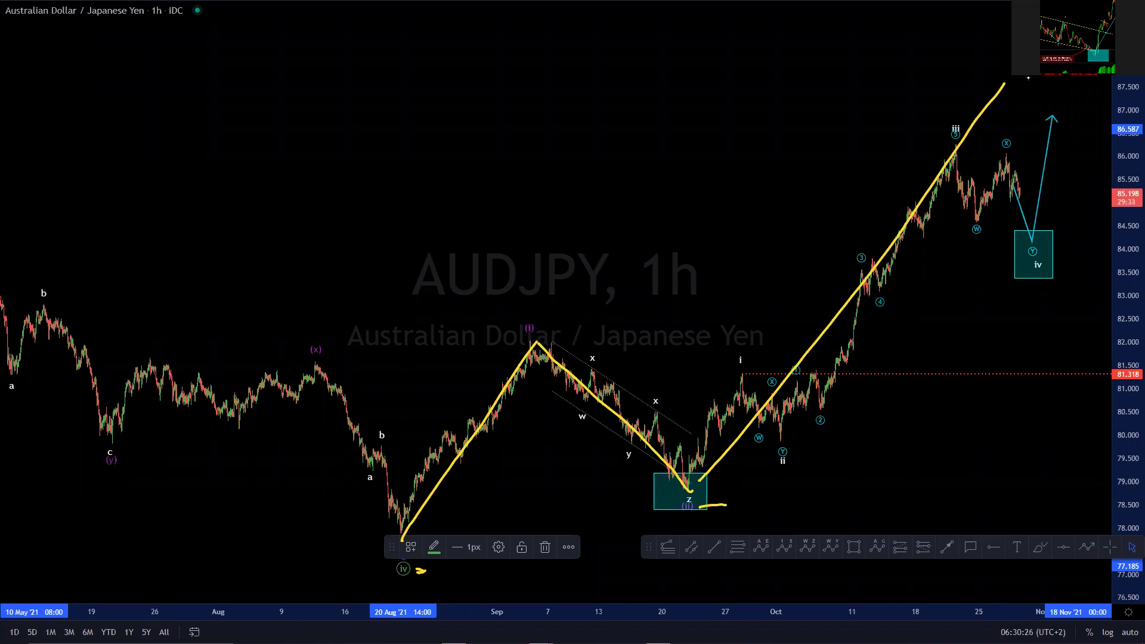
pyautogui.press('Escape')
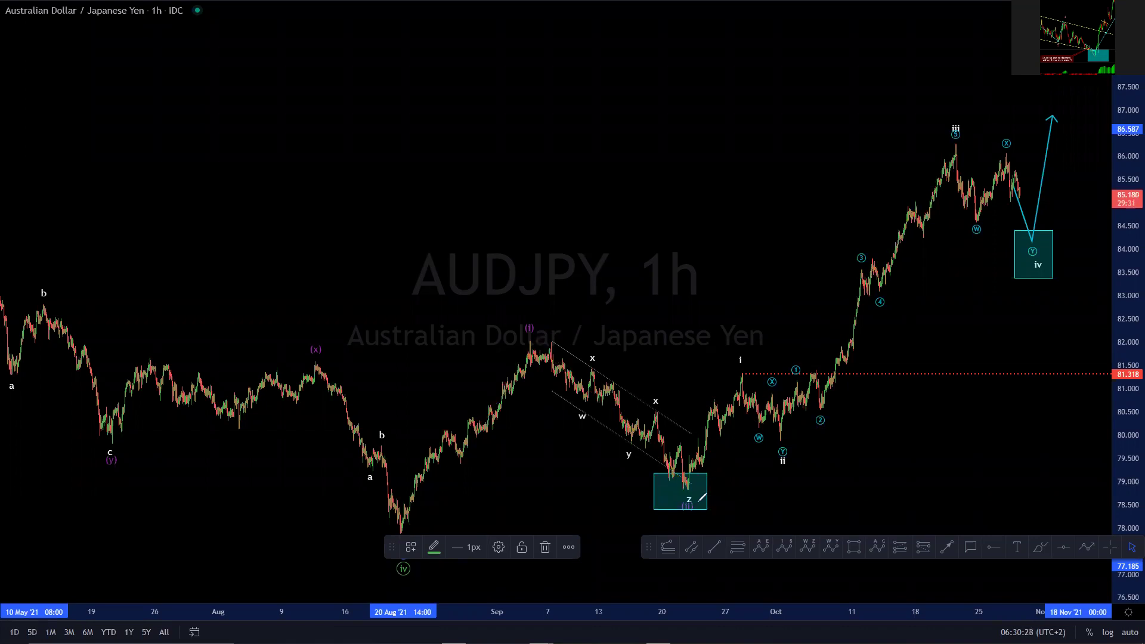
# Sketch wave paths from the (ii) box into the iv box and rising out, then clear them.
pyautogui.moveTo(699, 502); pyautogui.dragTo(744, 506)
pyautogui.moveTo(694, 501)
pyautogui.mouseDown()
pyautogui.moveTo(869, 238)
pyautogui.moveTo(1000, 139)
pyautogui.mouseUp()
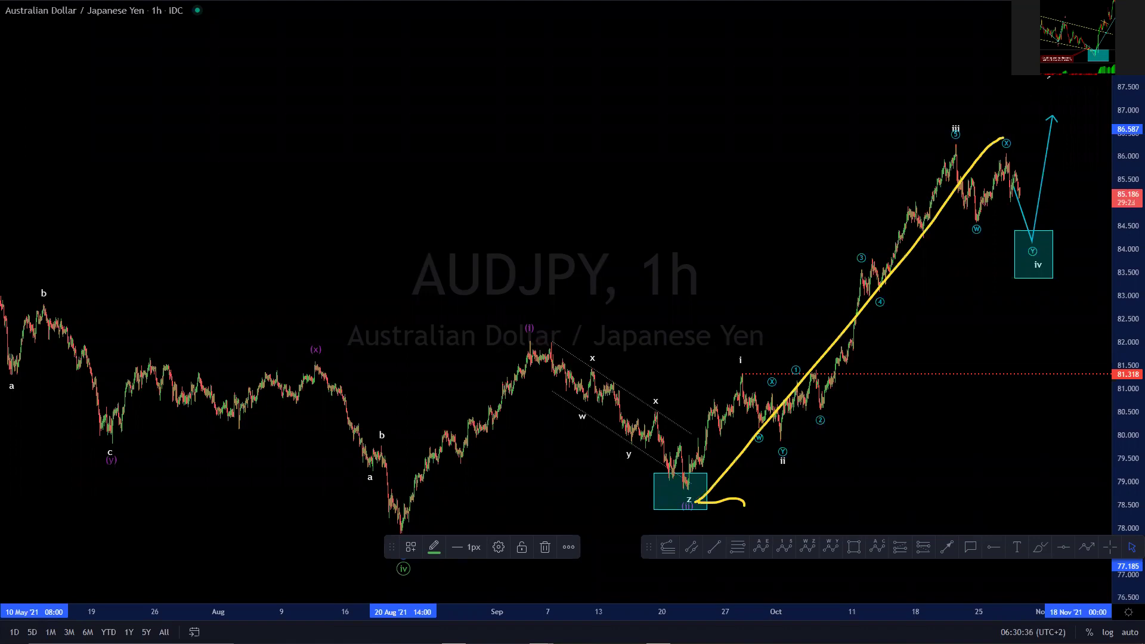
pyautogui.moveTo(427, 564); pyautogui.dragTo(440, 576)
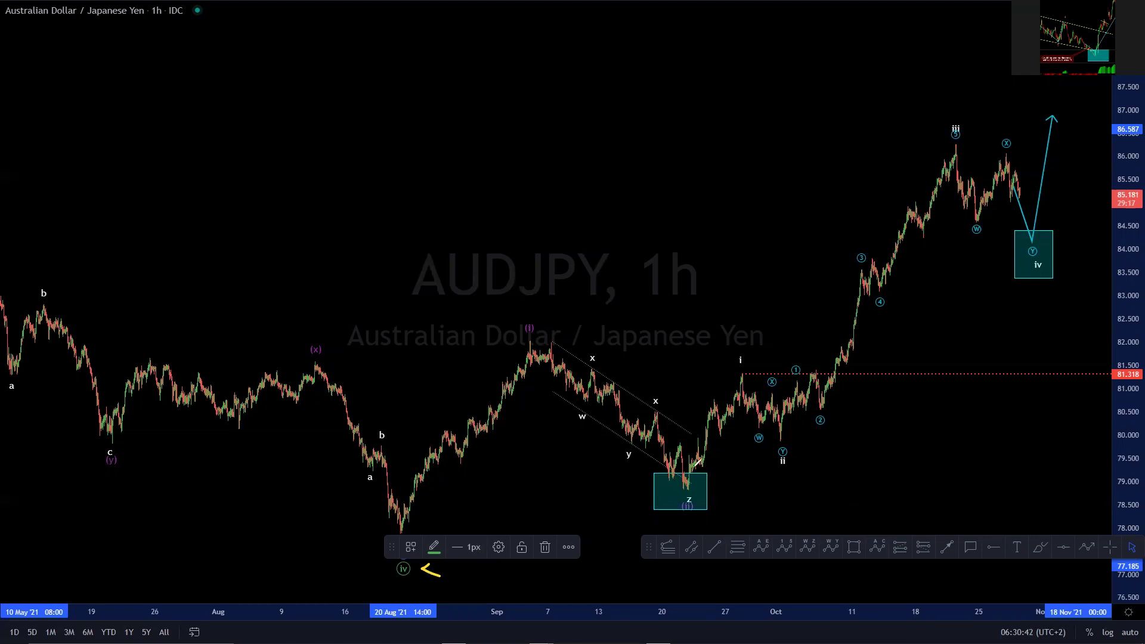
pyautogui.moveTo(715, 502); pyautogui.dragTo(732, 504)
pyautogui.moveTo(681, 472)
pyautogui.mouseDown()
pyautogui.moveTo(753, 372)
pyautogui.moveTo(954, 152)
pyautogui.moveTo(1032, 258)
pyautogui.mouseUp()
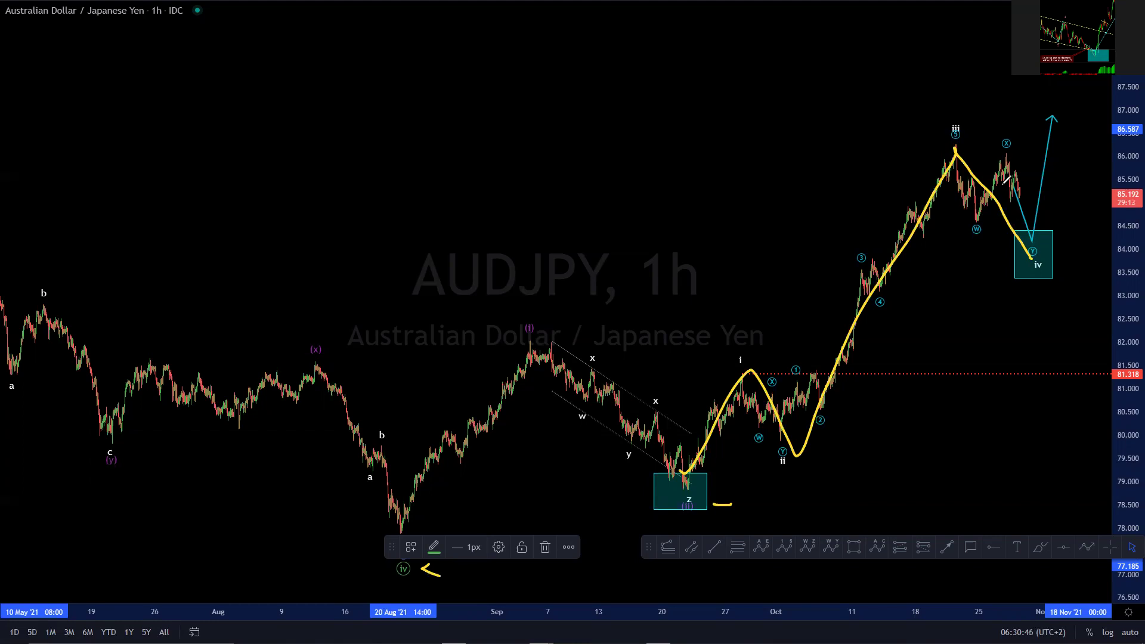
pyautogui.moveTo(1005, 231)
pyautogui.mouseDown()
pyautogui.moveTo(1066, 229)
pyautogui.moveTo(1073, 93)
pyautogui.mouseUp()
pyautogui.moveTo(1052, 92)
pyautogui.mouseDown()
pyautogui.moveTo(1062, 84)
pyautogui.moveTo(1102, 116)
pyautogui.mouseUp()
pyautogui.press('e')
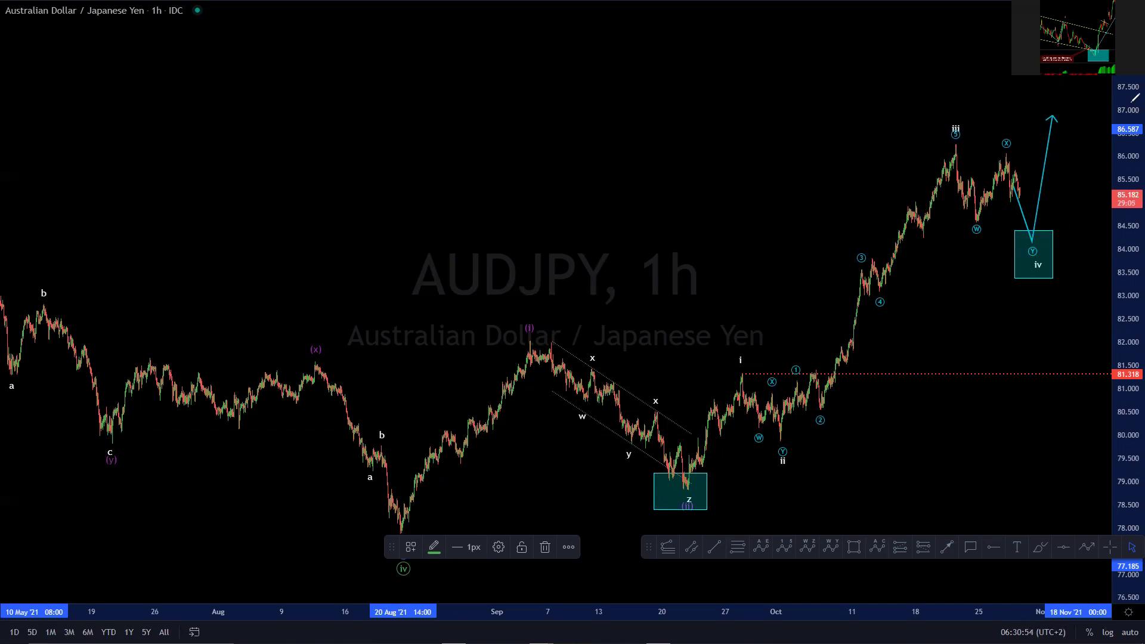
# Zoom out to May–November and sketch an alternative count from the (v) high past iii.
pyautogui.scroll(-4, 917, 289)
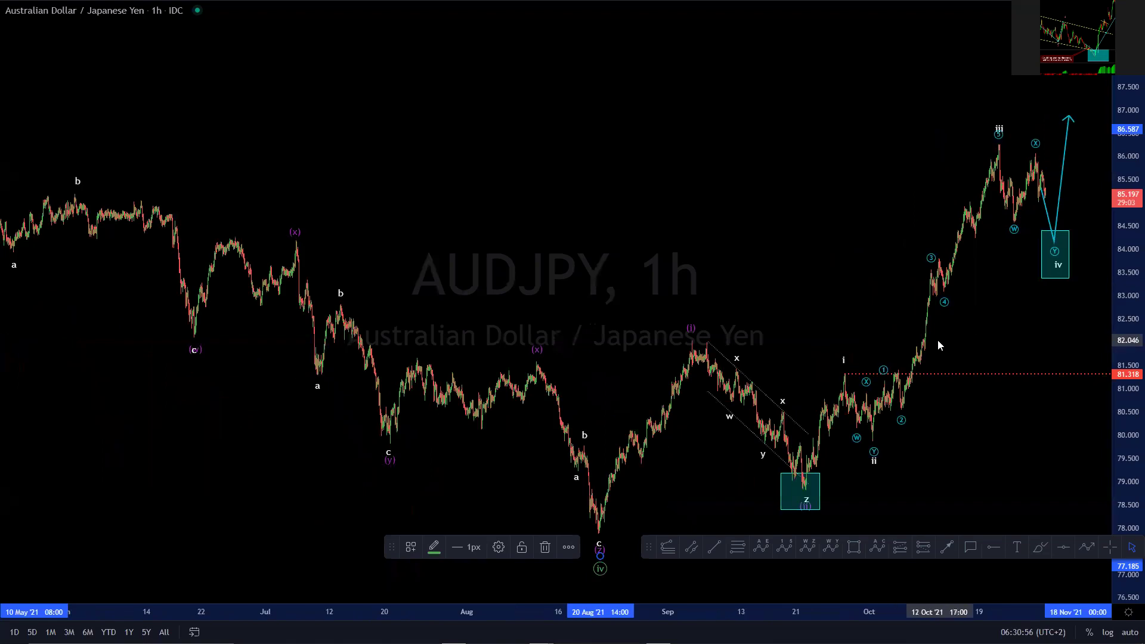
pyautogui.scroll(-2, 938, 345)
pyautogui.moveTo(798, 293); pyautogui.dragTo(624, 190)
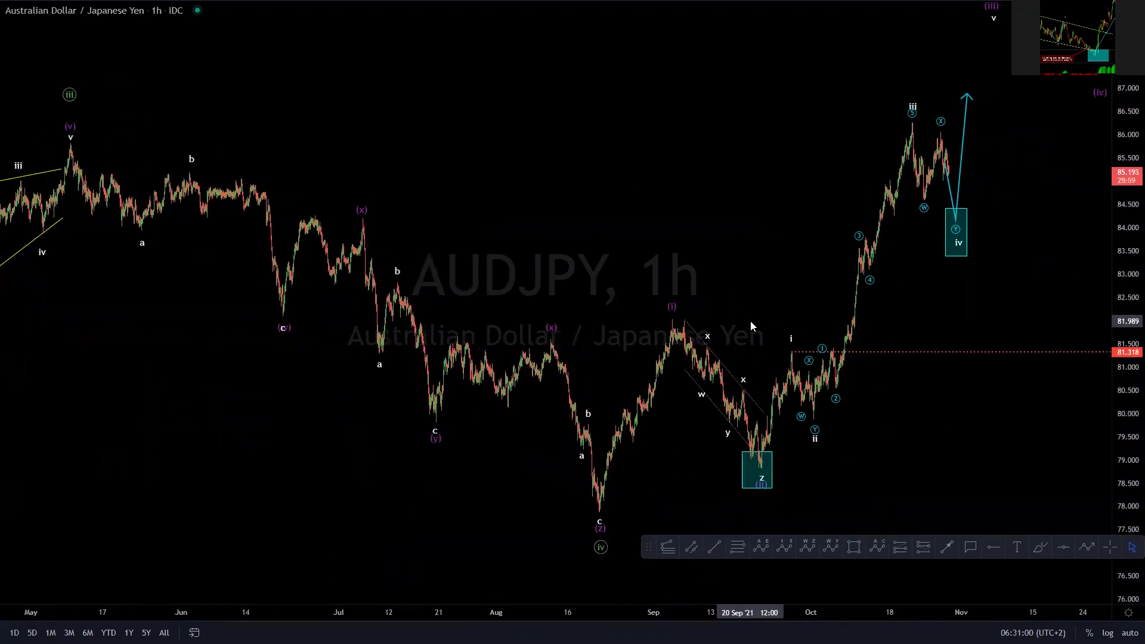
pyautogui.moveTo(55, 146)
pyautogui.mouseDown()
pyautogui.moveTo(142, 132)
pyautogui.moveTo(106, 153)
pyautogui.moveTo(269, 334)
pyautogui.moveTo(436, 441)
pyautogui.moveTo(534, 331)
pyautogui.moveTo(630, 524)
pyautogui.mouseUp()
pyautogui.moveTo(563, 507)
pyautogui.mouseDown()
pyautogui.moveTo(564, 534)
pyautogui.moveTo(583, 506)
pyautogui.moveTo(552, 540)
pyautogui.moveTo(586, 536)
pyautogui.moveTo(695, 329)
pyautogui.moveTo(841, 331)
pyautogui.moveTo(914, 141)
pyautogui.mouseUp()
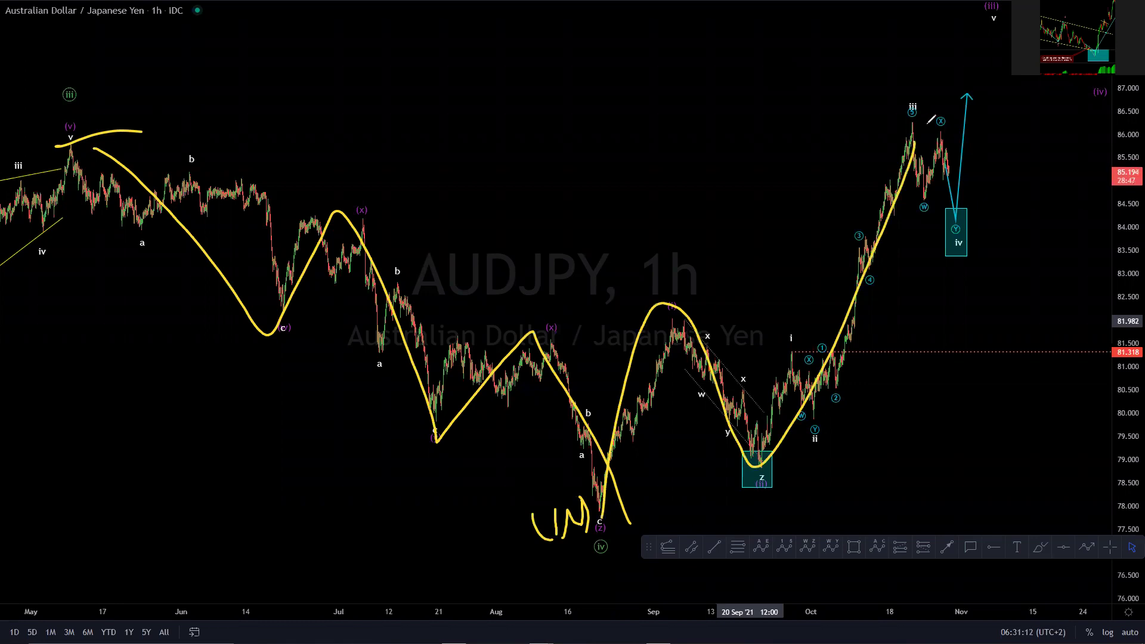
pyautogui.moveTo(896, 94); pyautogui.dragTo(877, 111)
pyautogui.moveTo(872, 101)
pyautogui.mouseDown()
pyautogui.moveTo(905, 108)
pyautogui.moveTo(930, 220)
pyautogui.moveTo(1035, 329)
pyautogui.moveTo(1080, 497)
pyautogui.moveTo(1072, 522)
pyautogui.mouseUp()
# Sketch a long projected drop along the bottom and a sharp rebound to about 86.5.
pyautogui.moveTo(616, 551)
pyautogui.mouseDown()
pyautogui.moveTo(659, 585)
pyautogui.moveTo(985, 582)
pyautogui.moveTo(1039, 568)
pyautogui.moveTo(1032, 580)
pyautogui.mouseUp()
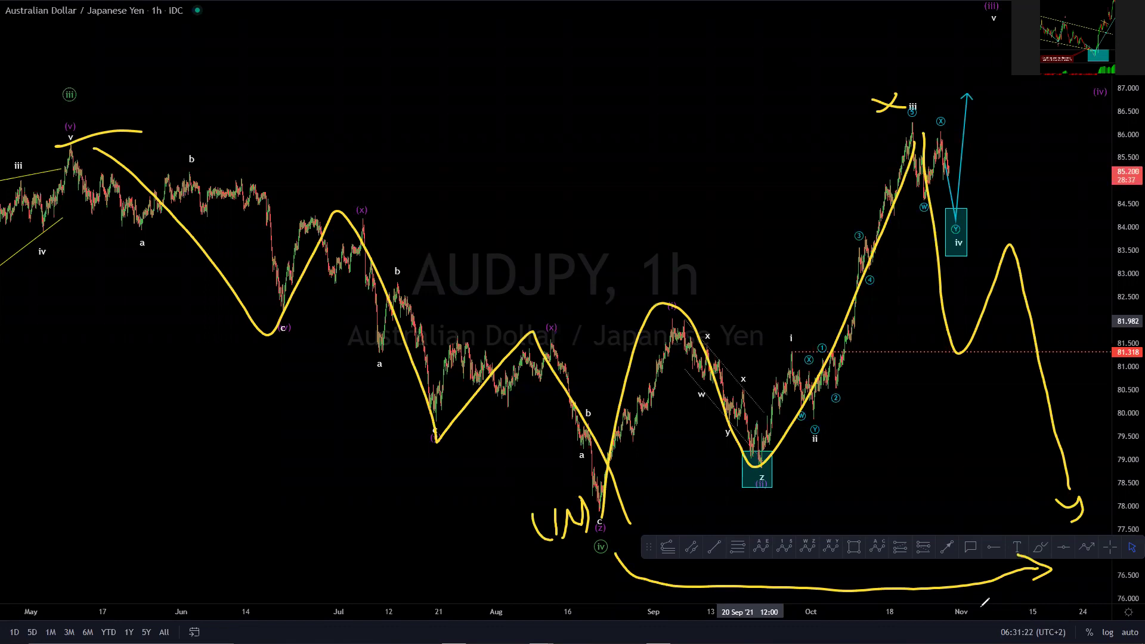
pyautogui.moveTo(1066, 495); pyautogui.dragTo(1099, 127)
pyautogui.moveTo(1055, 197); pyautogui.dragTo(1110, 140)
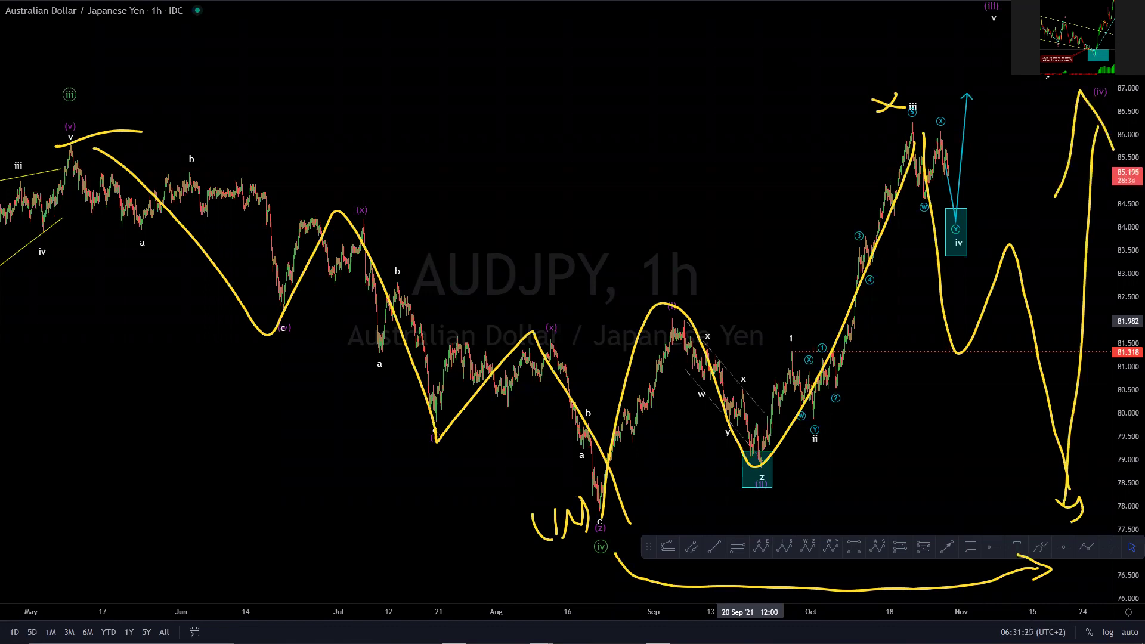
# Redraw a zigzag from iii into the iv box, a line under it, and a drop toward 81.3.
pyautogui.press('e')
pyautogui.moveTo(911, 123)
pyautogui.mouseDown()
pyautogui.moveTo(923, 194)
pyautogui.moveTo(953, 211)
pyautogui.mouseUp()
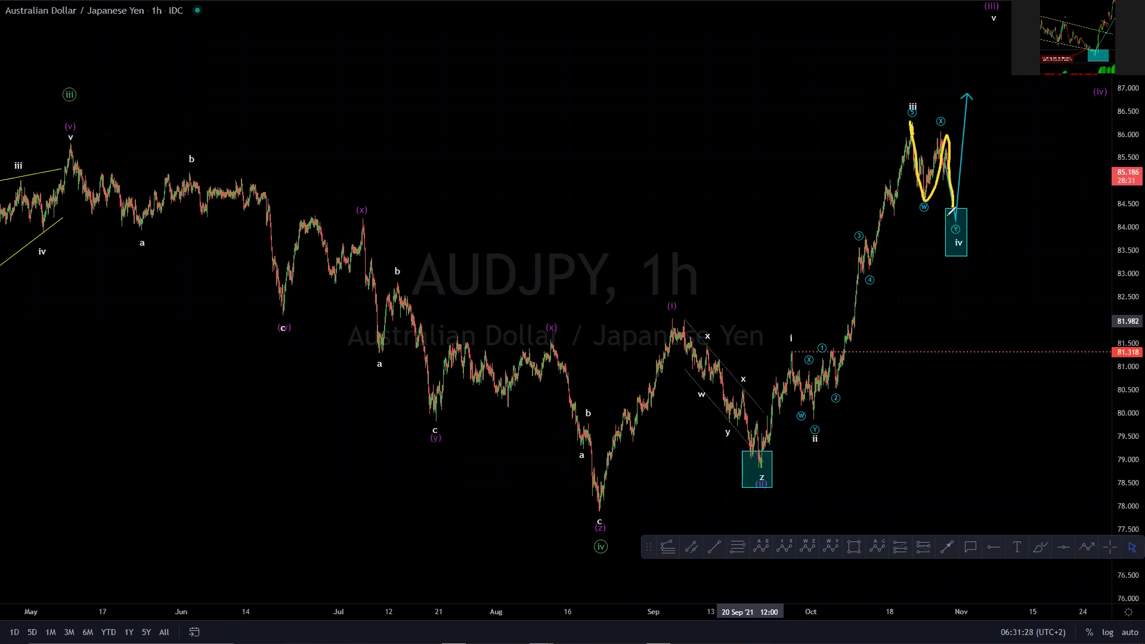
pyautogui.moveTo(933, 262); pyautogui.dragTo(1045, 252)
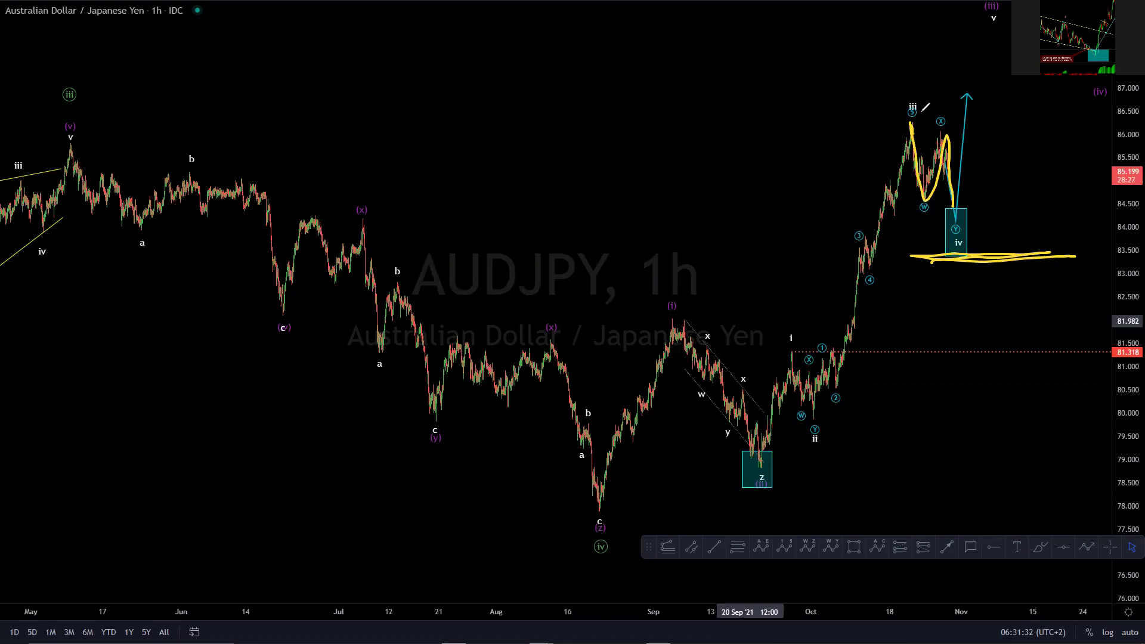
pyautogui.moveTo(923, 155)
pyautogui.mouseDown()
pyautogui.moveTo(904, 174)
pyautogui.moveTo(947, 189)
pyautogui.moveTo(942, 198)
pyautogui.mouseUp()
pyautogui.click(1003, 157)
pyautogui.moveTo(970, 239); pyautogui.dragTo(983, 240)
pyautogui.moveTo(957, 255)
pyautogui.mouseDown()
pyautogui.moveTo(984, 317)
pyautogui.moveTo(1024, 363)
pyautogui.mouseUp()
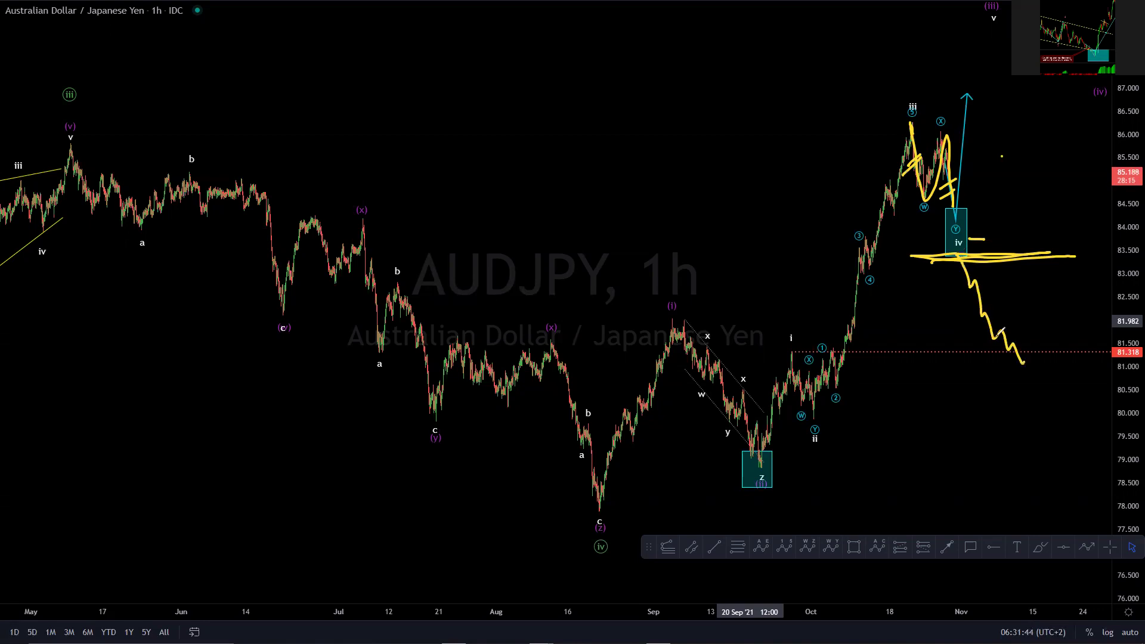
# Sketch a path from the August low to the iii peak, plus lines at the May high and August low.
pyautogui.press('e')
pyautogui.moveTo(562, 521)
pyautogui.mouseDown()
pyautogui.moveTo(595, 513)
pyautogui.moveTo(686, 304)
pyautogui.moveTo(780, 440)
pyautogui.mouseUp()
pyautogui.moveTo(900, 143); pyautogui.dragTo(905, 134)
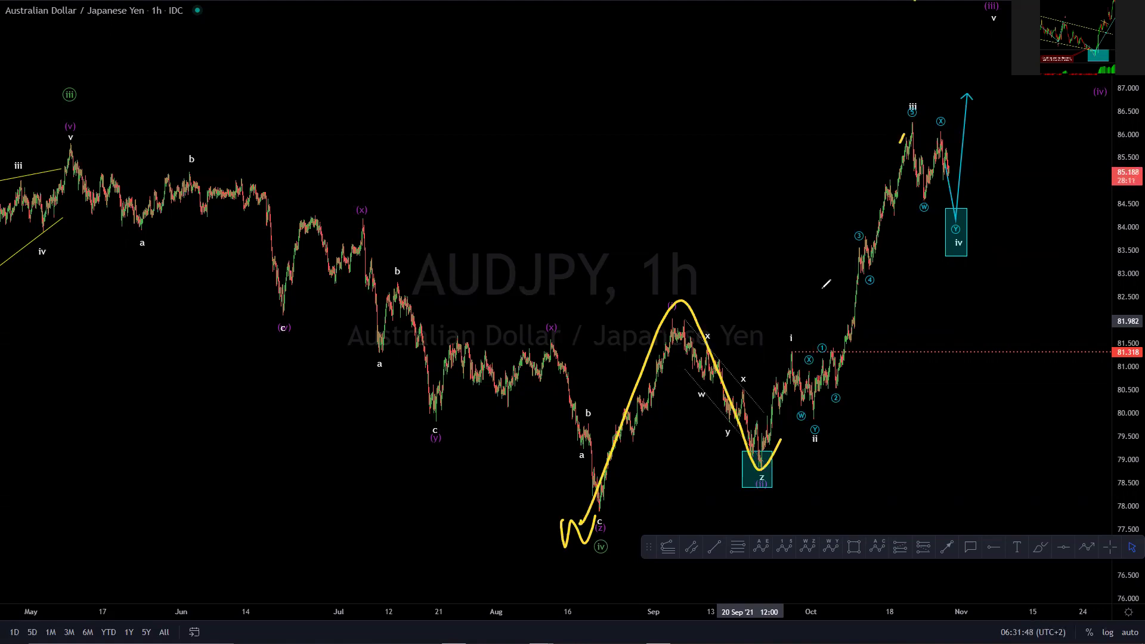
pyautogui.moveTo(754, 451)
pyautogui.mouseDown()
pyautogui.moveTo(911, 126)
pyautogui.moveTo(887, 128)
pyautogui.moveTo(966, 332)
pyautogui.moveTo(1006, 546)
pyautogui.mouseUp()
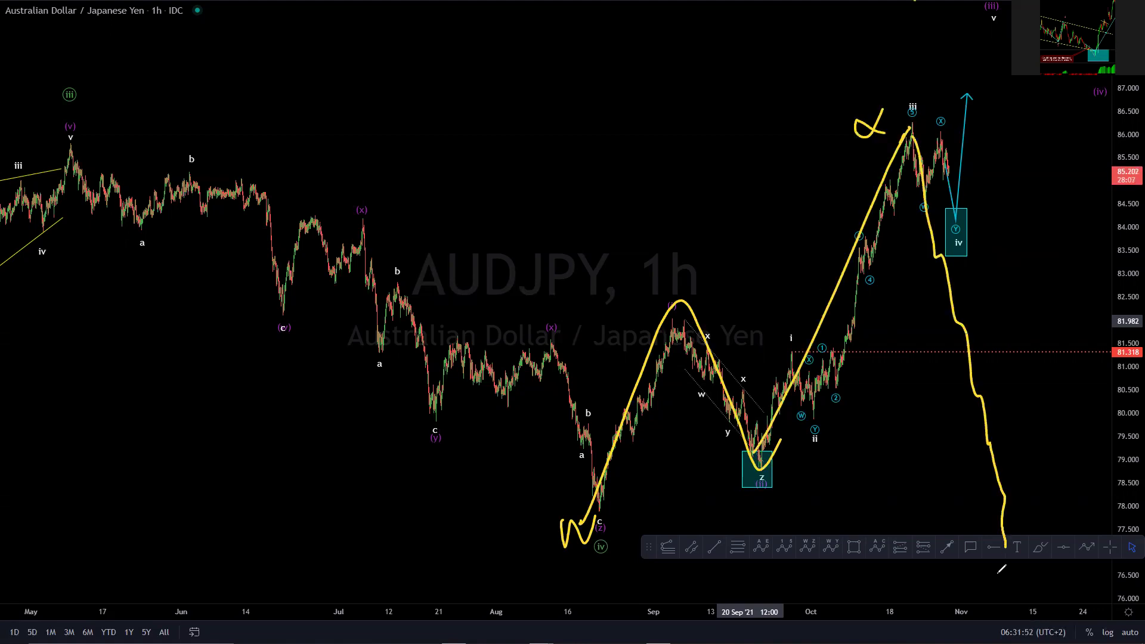
pyautogui.moveTo(70, 149); pyautogui.dragTo(949, 127)
pyautogui.moveTo(613, 519); pyautogui.dragTo(1081, 527)
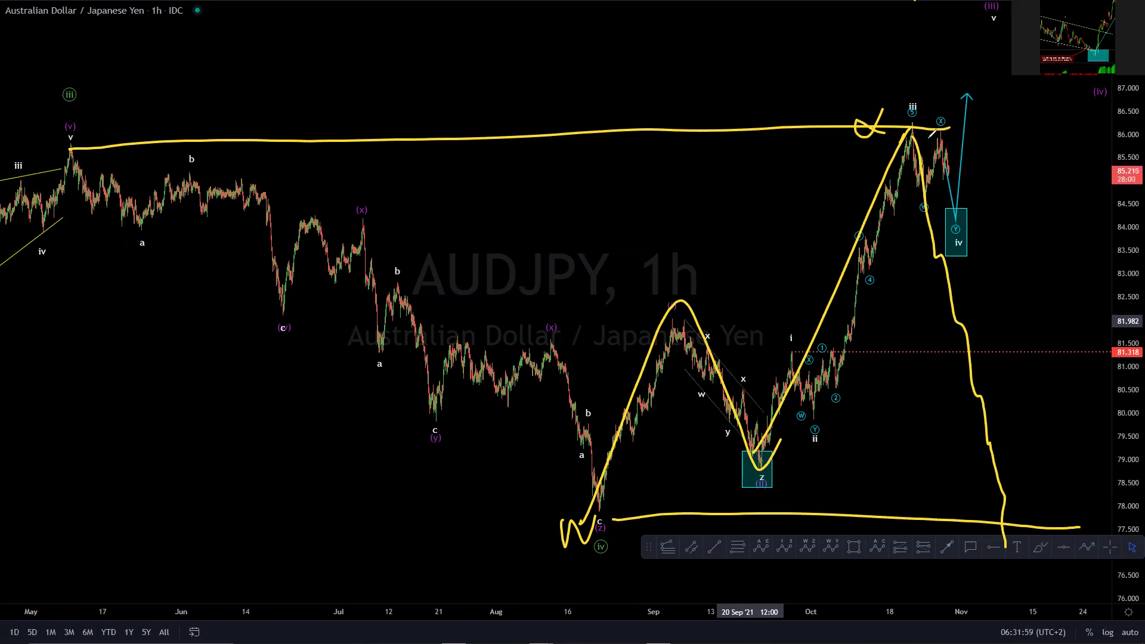
# Redraw the (v)-high A-B-C path, label A, B and C, and add a rebound from C.
pyautogui.press('e')
pyautogui.moveTo(907, 123)
pyautogui.mouseDown()
pyautogui.moveTo(1008, 331)
pyautogui.moveTo(1054, 534)
pyautogui.mouseUp()
pyautogui.moveTo(587, 511); pyautogui.dragTo(1059, 539)
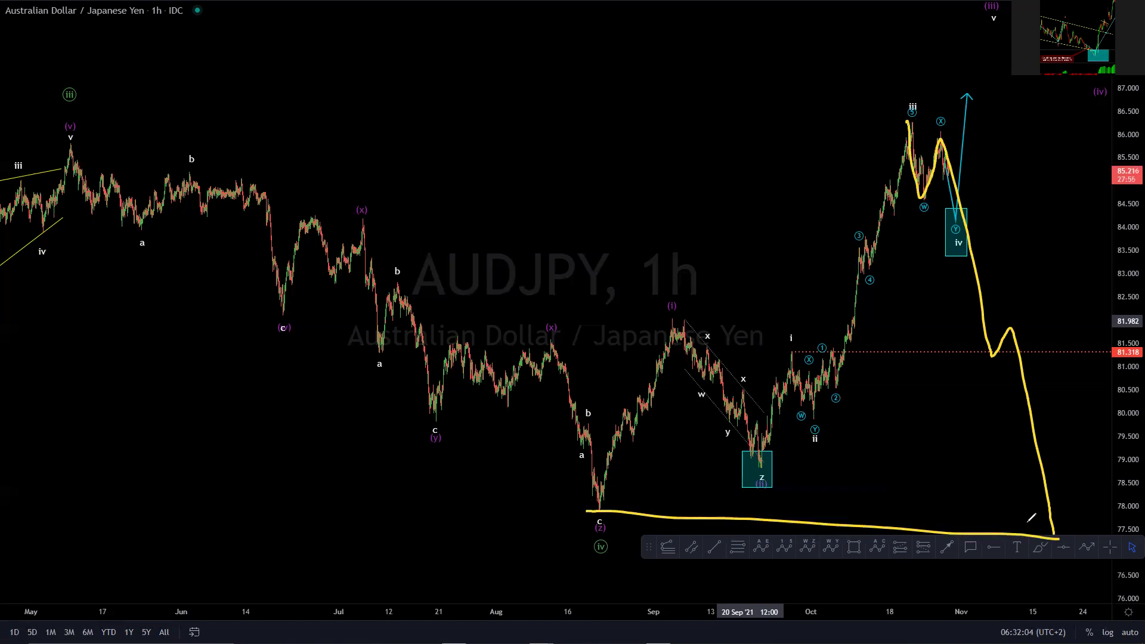
pyautogui.moveTo(70, 120)
pyautogui.mouseDown()
pyautogui.moveTo(488, 400)
pyautogui.moveTo(737, 372)
pyautogui.moveTo(1052, 478)
pyautogui.moveTo(1066, 518)
pyautogui.mouseUp()
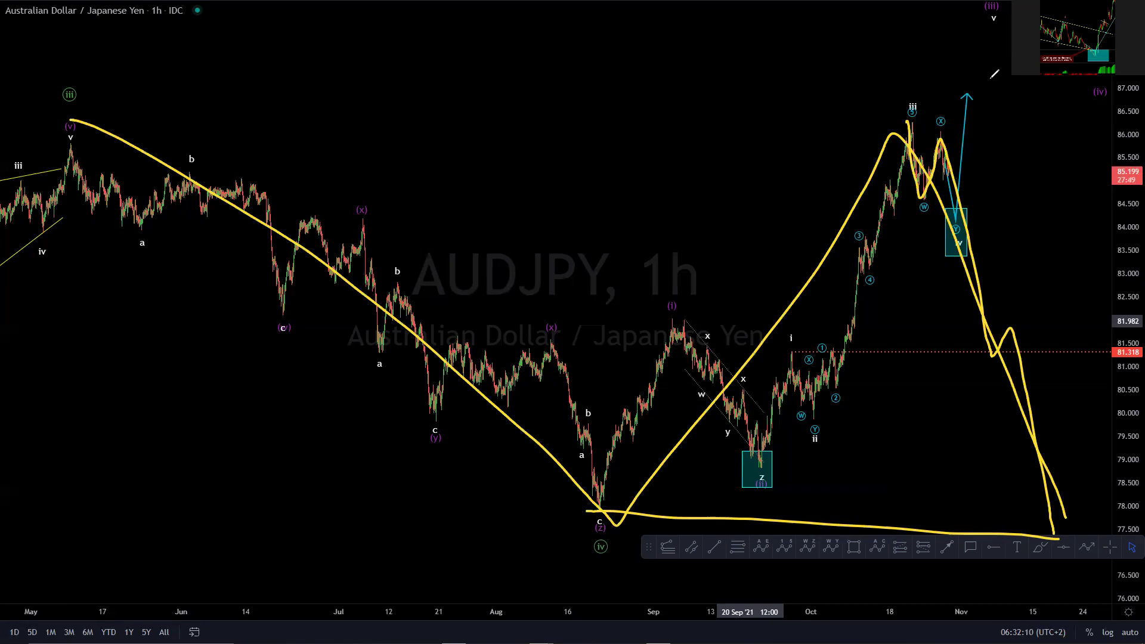
pyautogui.moveTo(574, 517)
pyautogui.mouseDown()
pyautogui.moveTo(556, 527)
pyautogui.moveTo(581, 506)
pyautogui.mouseUp()
pyautogui.moveTo(926, 91)
pyautogui.mouseDown()
pyautogui.moveTo(947, 103)
pyautogui.moveTo(934, 118)
pyautogui.mouseUp()
pyautogui.moveTo(1070, 498); pyautogui.dragTo(1092, 510)
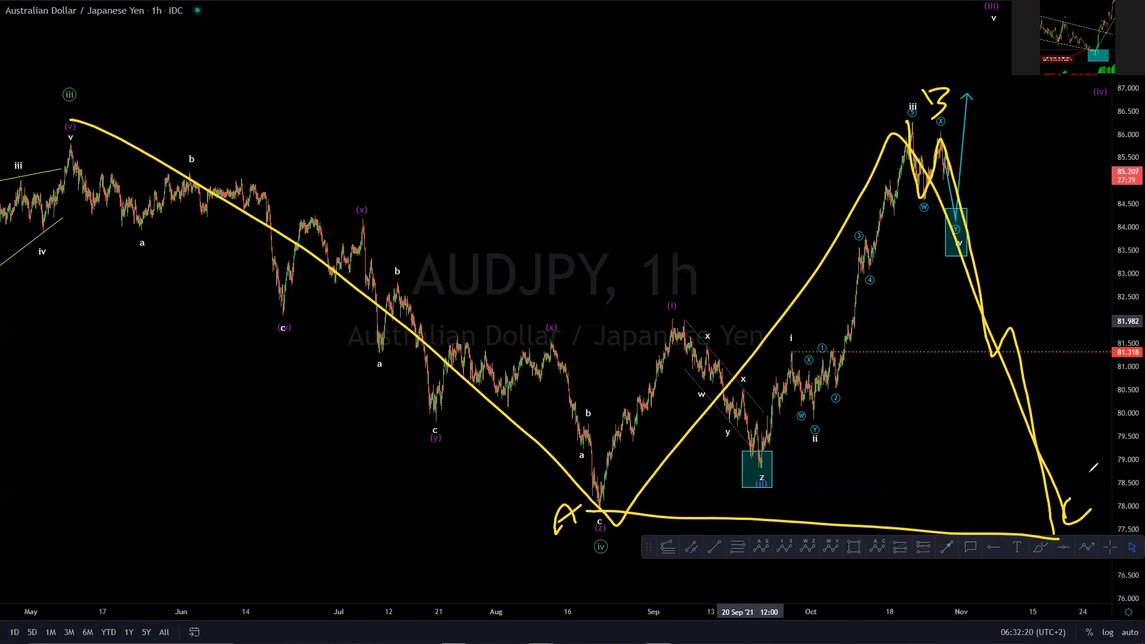
pyautogui.moveTo(1048, 523); pyautogui.dragTo(1073, 159)
pyautogui.moveTo(1041, 228)
pyautogui.mouseDown()
pyautogui.moveTo(1057, 168)
pyautogui.moveTo(1085, 162)
pyautogui.mouseUp()
# Zoom into September–November, tick both pullbacks after iii and stroke a rise from the iv box.
pyautogui.press('e')
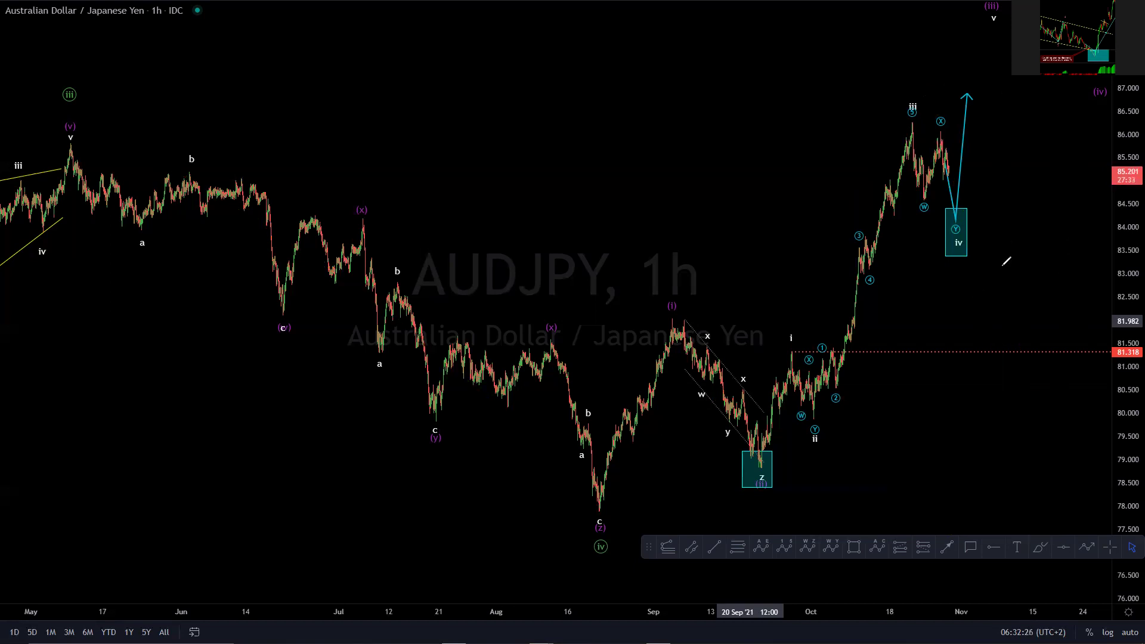
pyautogui.scroll(5, 1000, 271)
pyautogui.scroll(3, 795, 182)
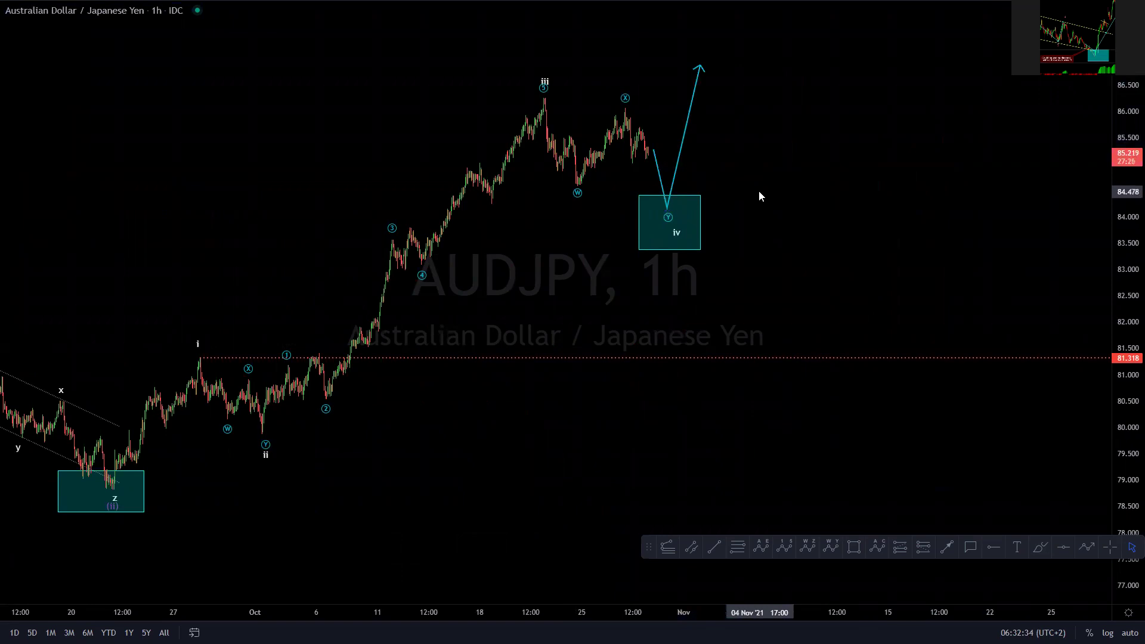
pyautogui.moveTo(573, 121); pyautogui.dragTo(539, 140)
pyautogui.moveTo(540, 159); pyautogui.dragTo(559, 152)
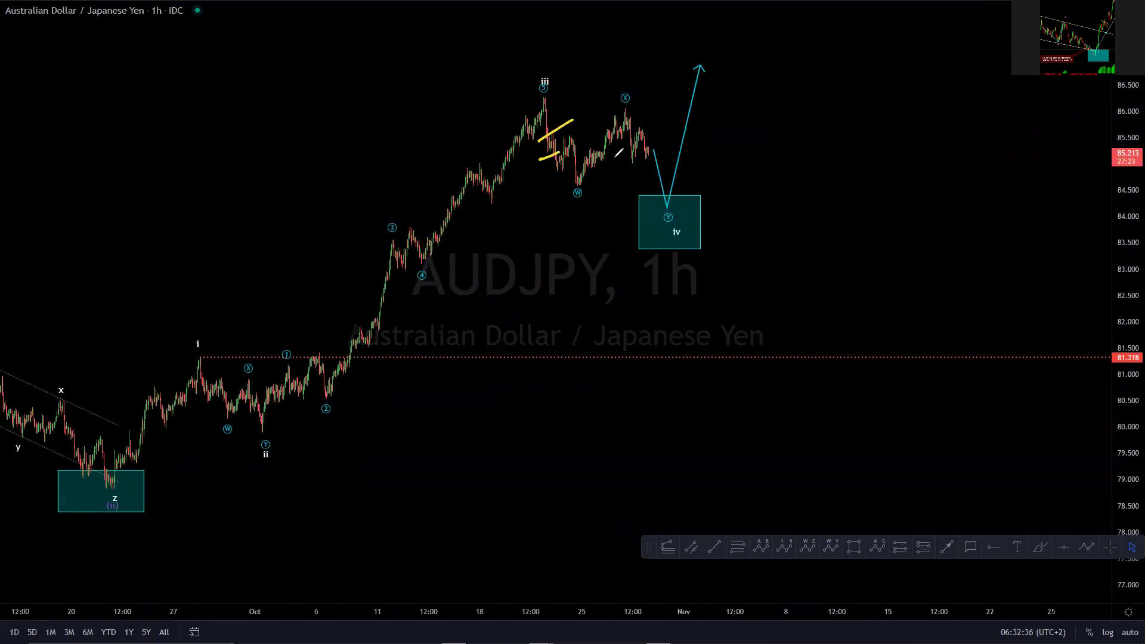
pyautogui.moveTo(664, 149)
pyautogui.mouseDown()
pyautogui.moveTo(630, 166)
pyautogui.moveTo(654, 172)
pyautogui.mouseUp()
pyautogui.moveTo(682, 230)
pyautogui.mouseDown()
pyautogui.moveTo(710, 227)
pyautogui.moveTo(723, 84)
pyautogui.moveTo(723, 102)
pyautogui.mouseUp()
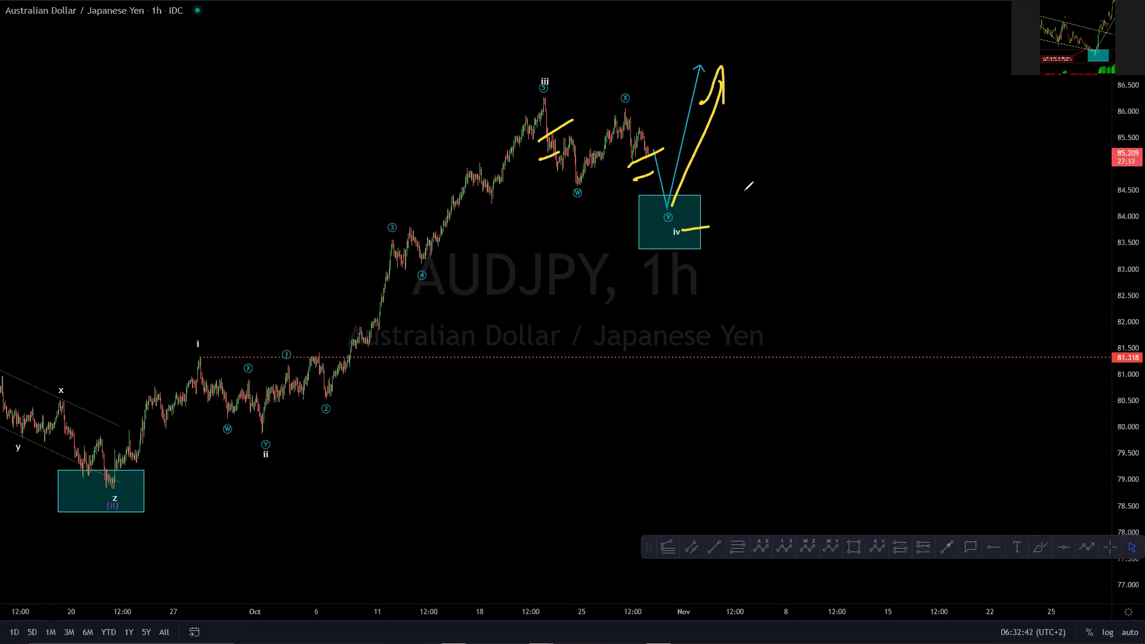